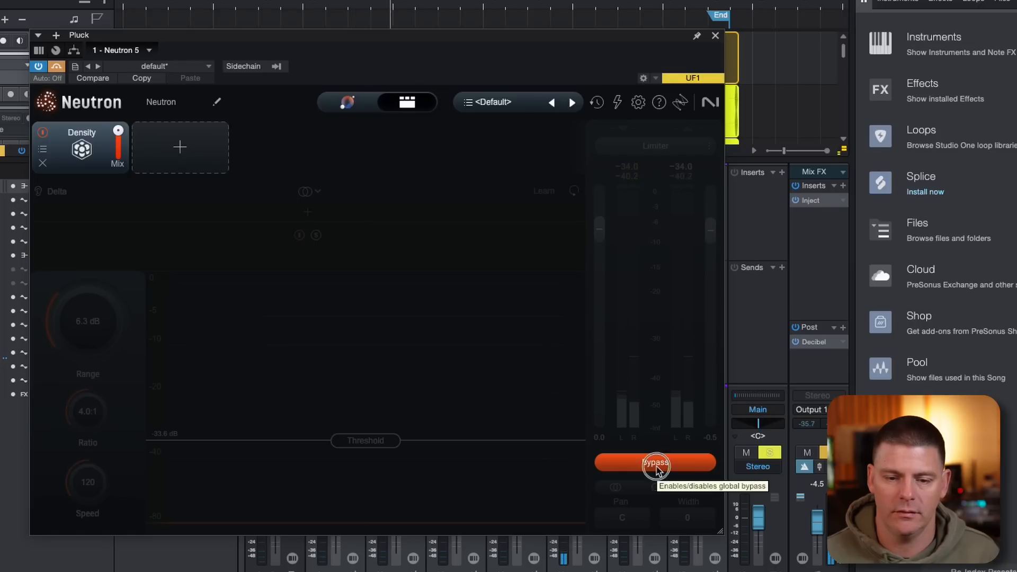
- Toggle Neutron's global bypass on the Pluck track to compare the processed and unprocessed sound
{"action": "left_click", "coordinate": [656, 465]}
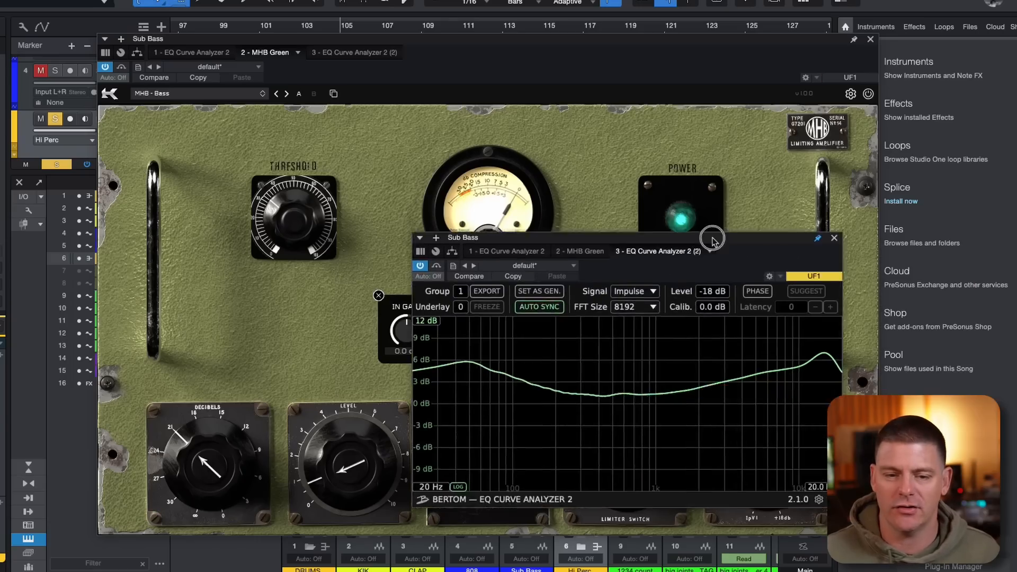
- Check the Sub Bass curve in the EQ curve analyzer, close its window, and switch MHB Green back on from bypass
{"action": "left_click_drag", "start_coordinate": [708, 233], "coordinate": [611, 119]}
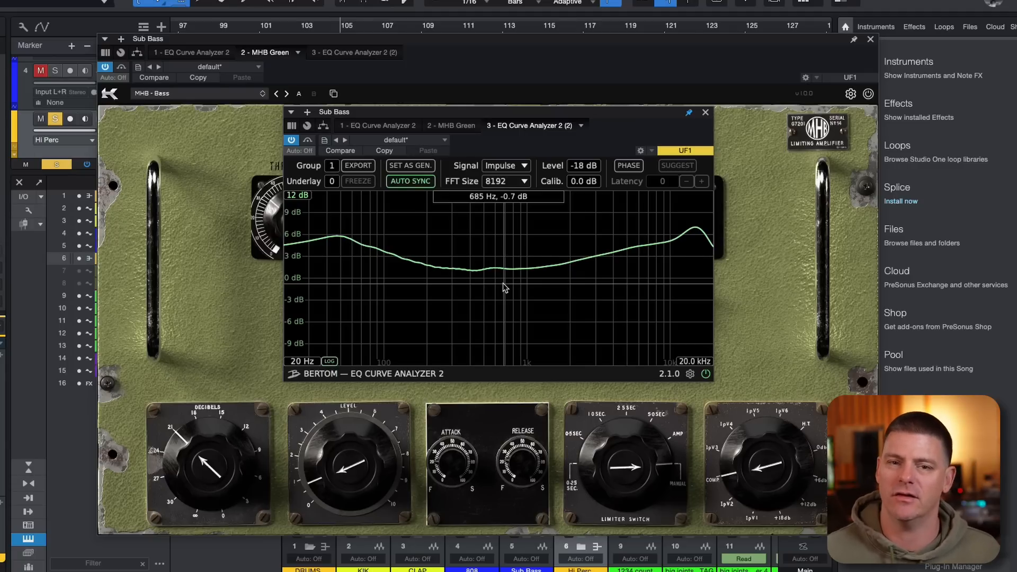
{"action": "left_click", "coordinate": [706, 114]}
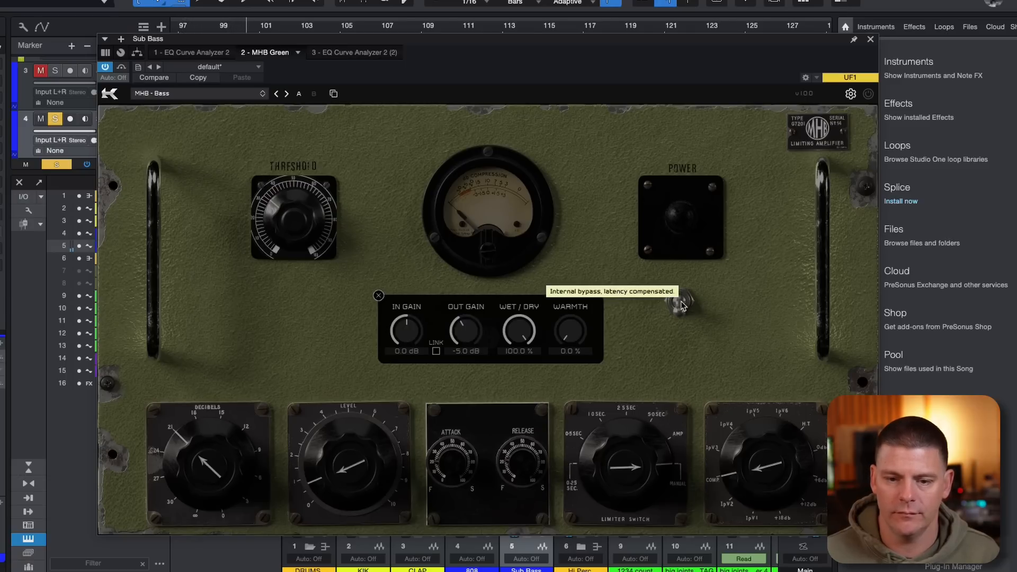
{"action": "left_click", "coordinate": [683, 305]}
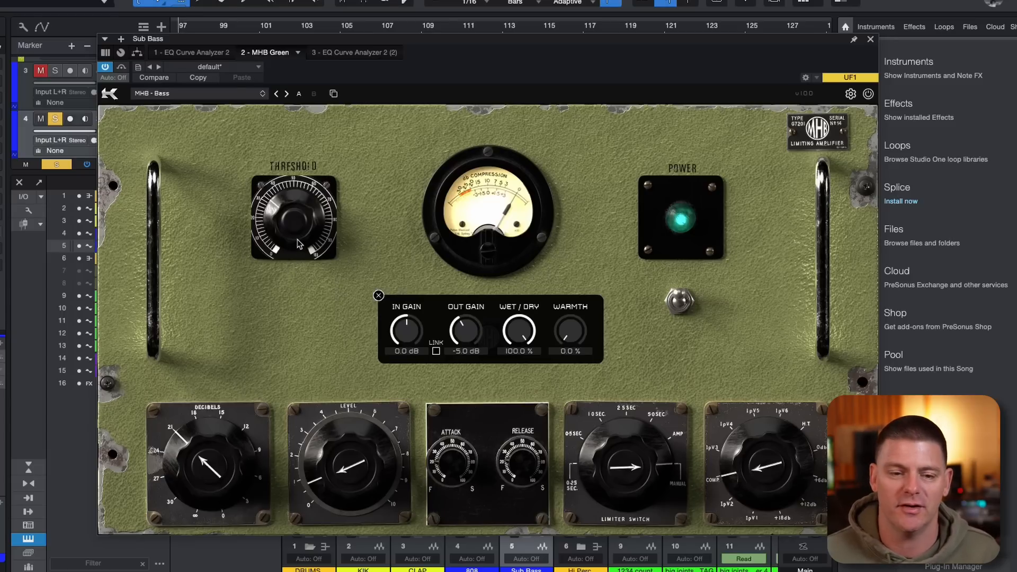
- Turn MHB Green's threshold to just past the middle of its range and raise the output gain to 0.5 dB
{"action": "left_click_drag", "start_coordinate": [301, 241], "coordinate": [306, 170]}
{"action": "left_click_drag", "start_coordinate": [466, 340], "coordinate": [467, 310]}
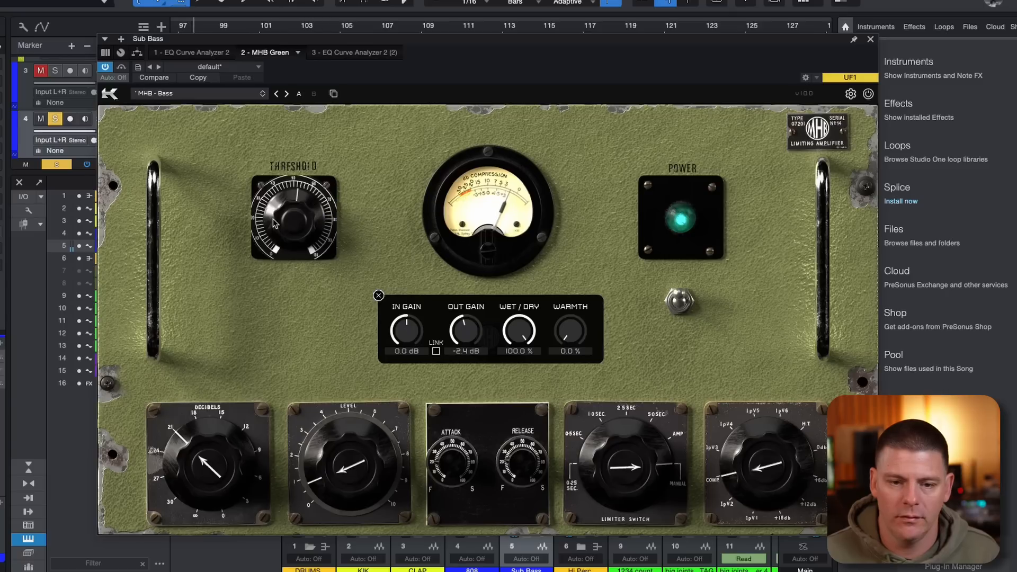
{"action": "mouse_move", "coordinate": [284, 212]}
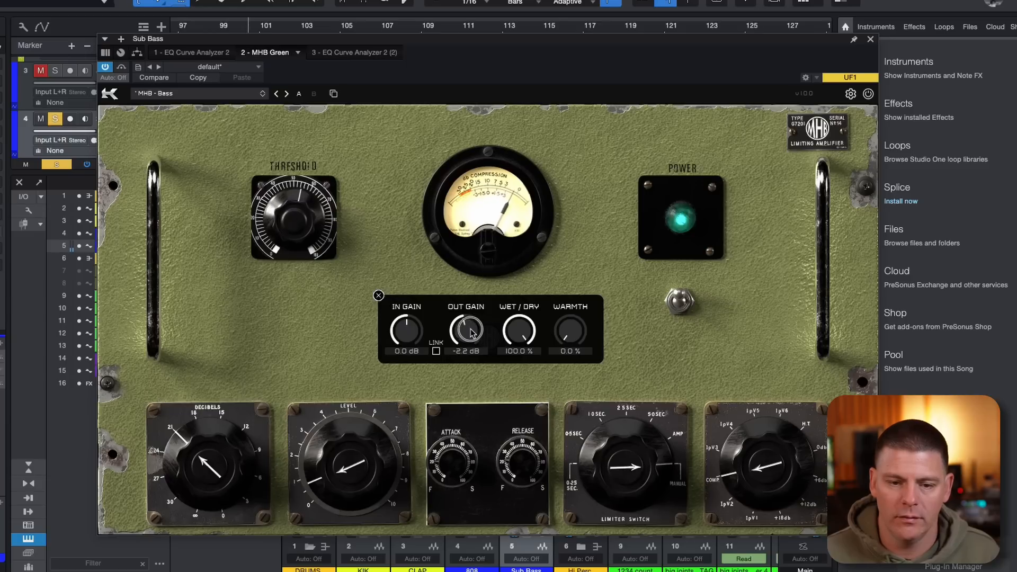
{"action": "left_click_drag", "start_coordinate": [466, 326], "coordinate": [472, 316]}
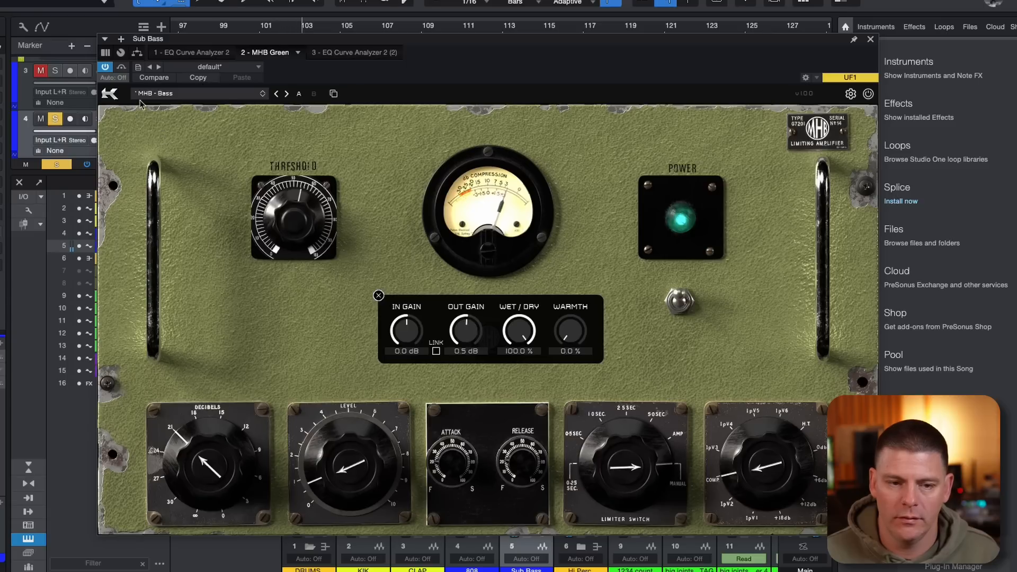
- Compare MHB Green on the Sub Bass track with its bypassed signal and set the output gain to -1.8 dB
{"action": "left_click", "coordinate": [121, 67]}
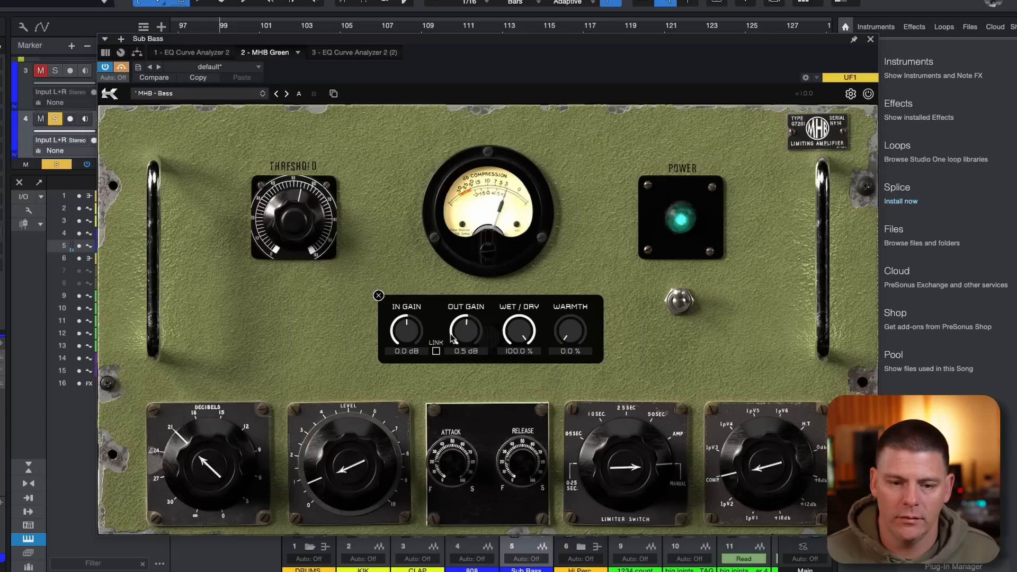
{"action": "left_click_drag", "start_coordinate": [453, 336], "coordinate": [463, 352]}
{"action": "left_click", "coordinate": [121, 68]}
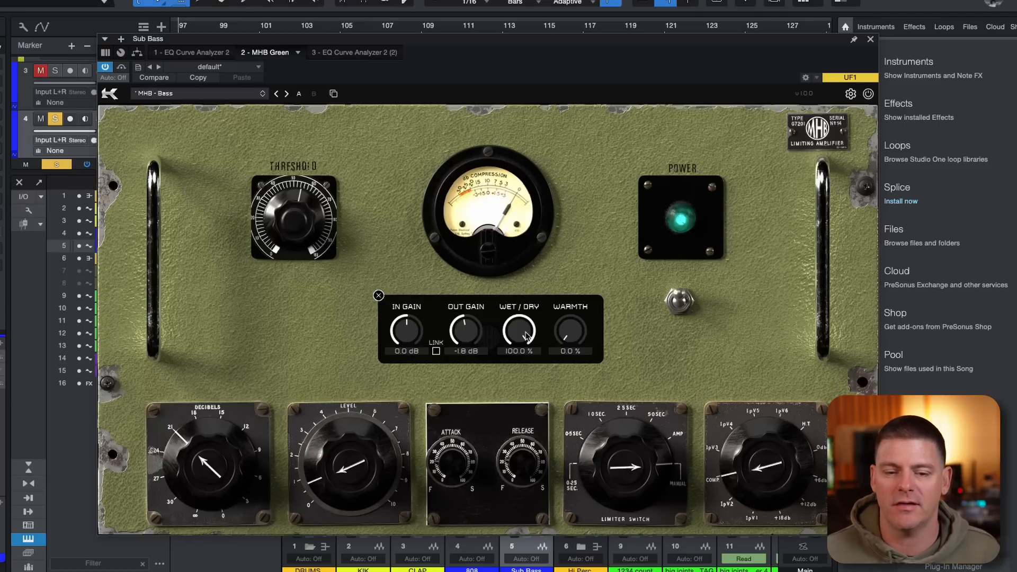
- Set MHB Green's wet/dry mix to 49.9% and compare the blended sound with the bypassed signal
{"action": "left_click_drag", "start_coordinate": [526, 336], "coordinate": [512, 488]}
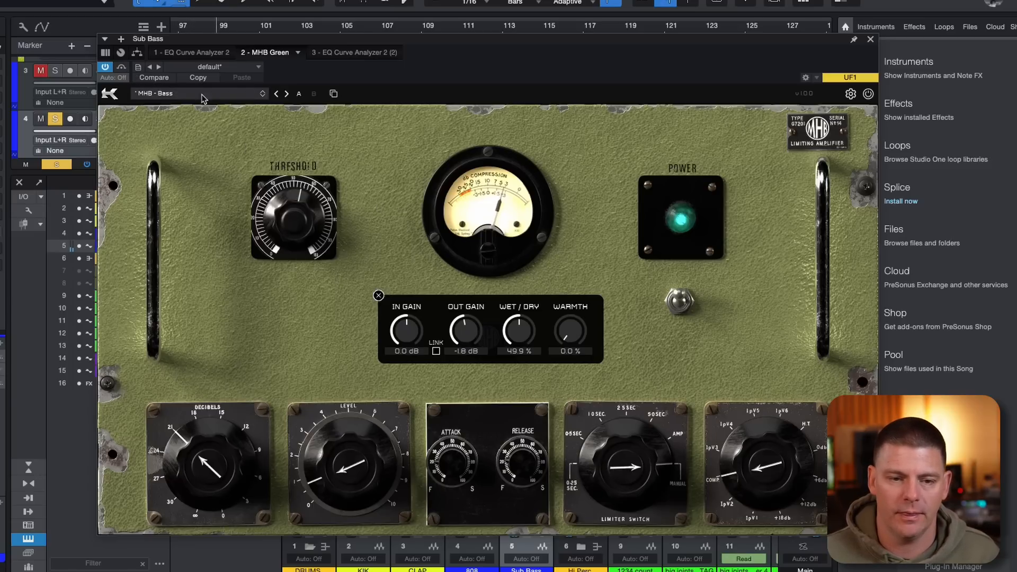
{"action": "left_click", "coordinate": [688, 301]}
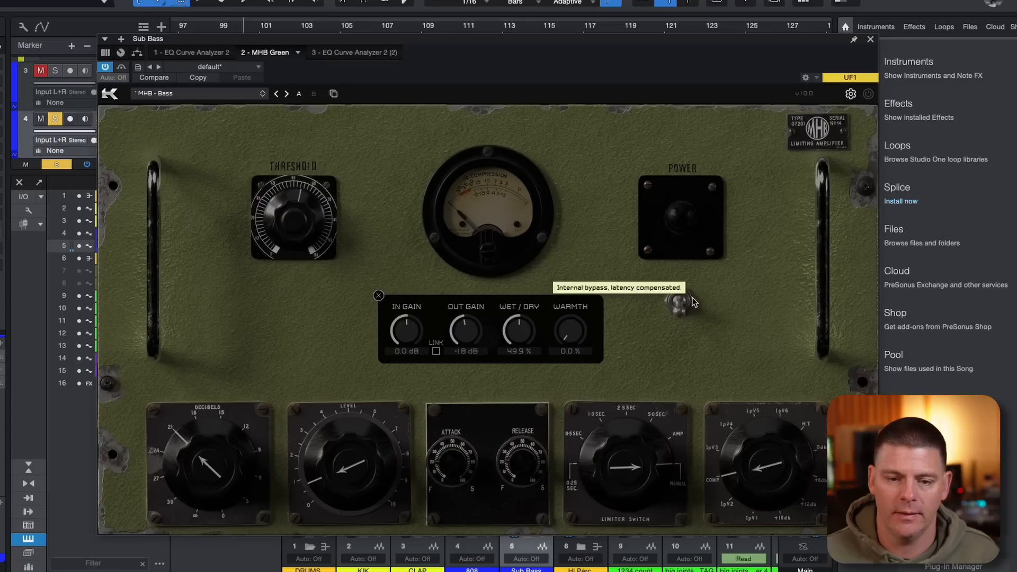
{"action": "left_click", "coordinate": [692, 301]}
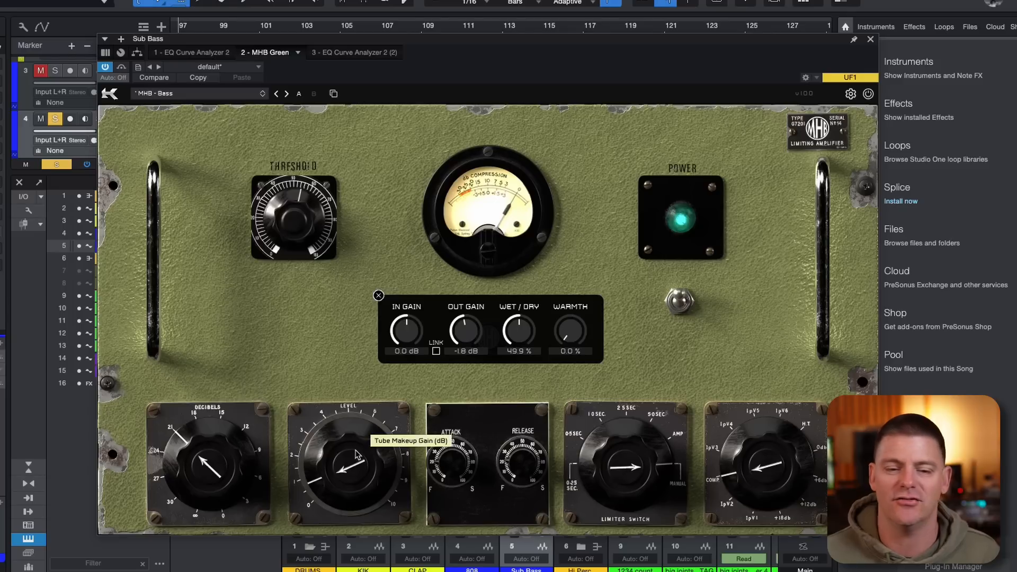
- Raise MHB Green's tube makeup level to about 4 and lower the output gain to -24.0 dB
{"action": "left_click_drag", "start_coordinate": [347, 455], "coordinate": [363, 379]}
{"action": "left_click_drag", "start_coordinate": [465, 331], "coordinate": [455, 455]}
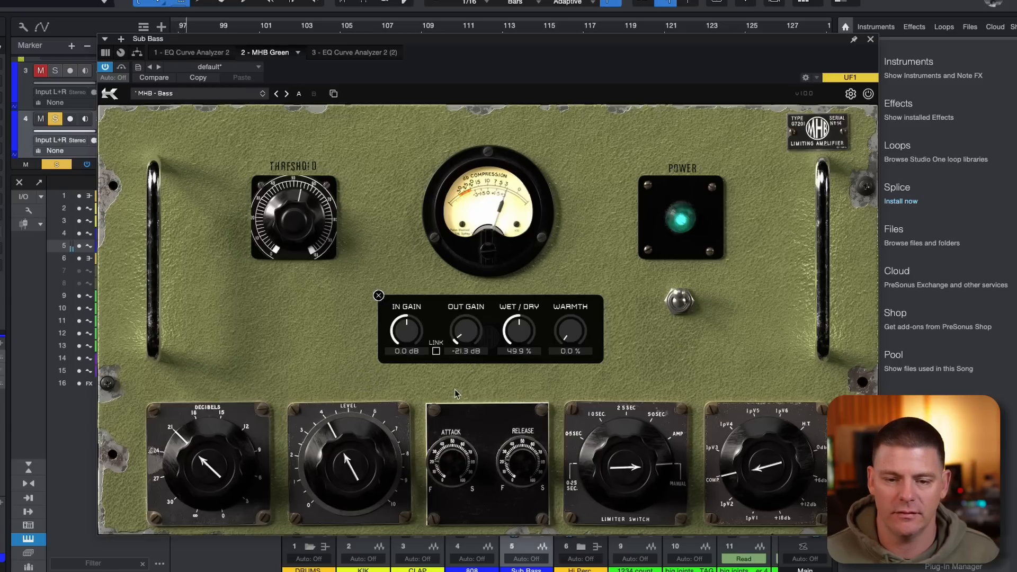
{"action": "left_click_drag", "start_coordinate": [475, 333], "coordinate": [465, 421]}
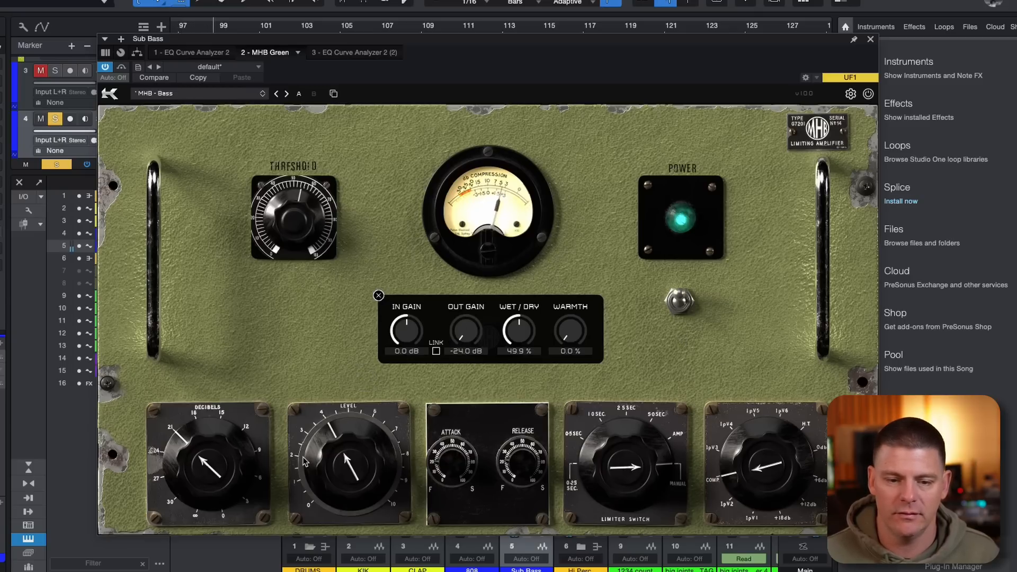
- Reduce MHB Green's tube makeup level to about 3 while level-matching against the internal bypass, leaving the compressor engaged
{"action": "left_click", "coordinate": [684, 309]}
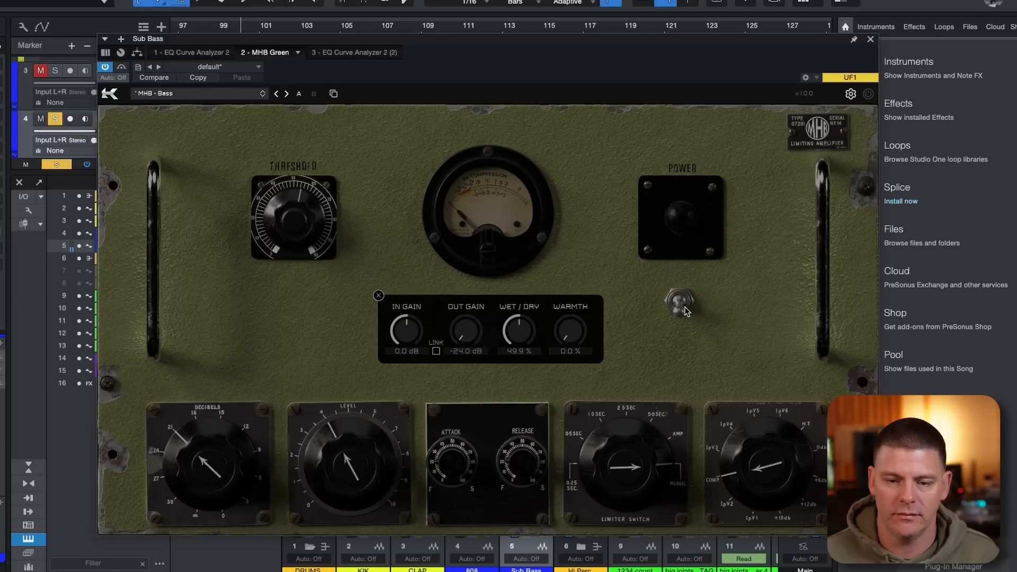
{"action": "left_click", "coordinate": [686, 309]}
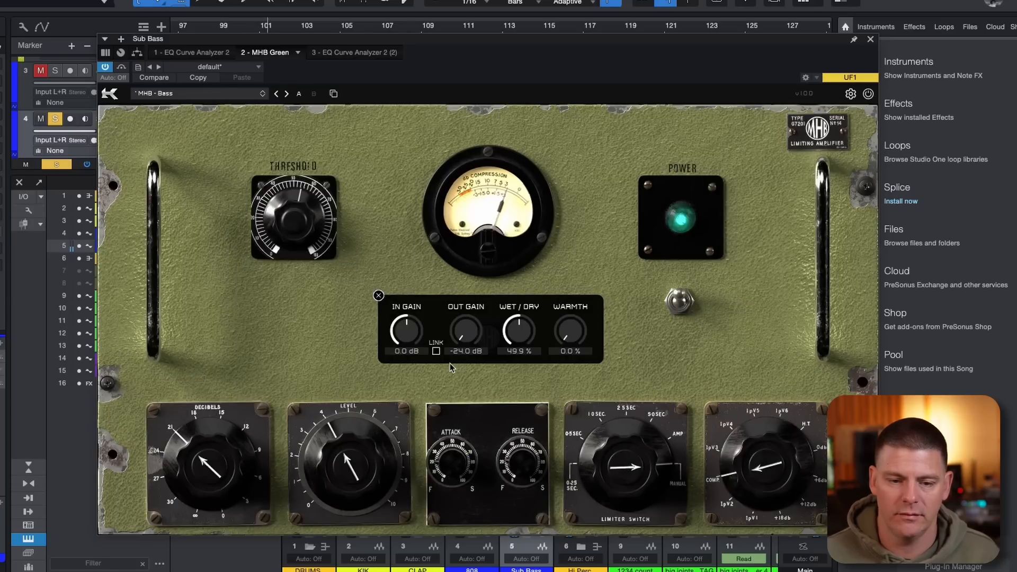
{"action": "left_click_drag", "start_coordinate": [363, 454], "coordinate": [363, 495]}
{"action": "left_click", "coordinate": [682, 305]}
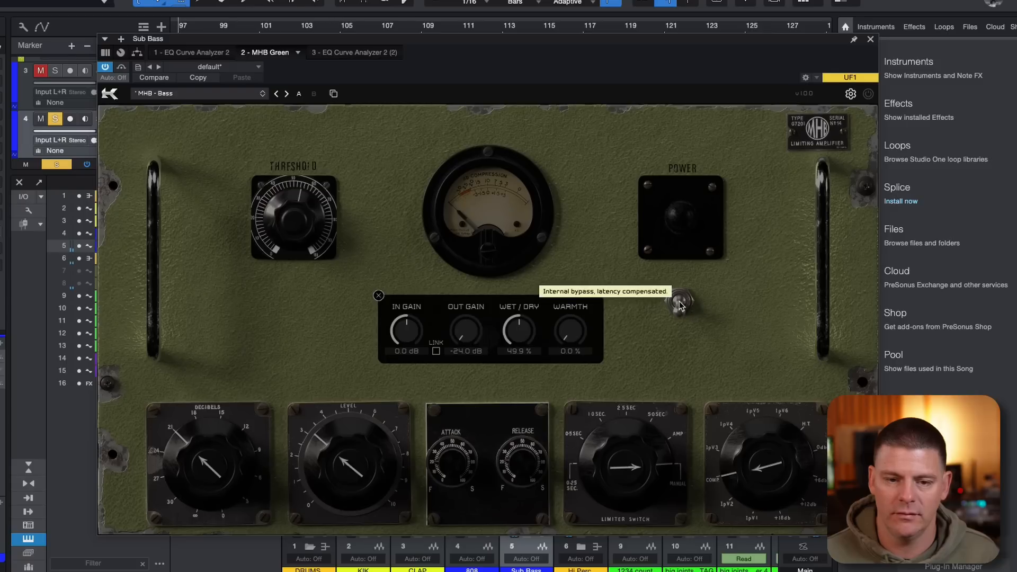
{"action": "left_click", "coordinate": [680, 303]}
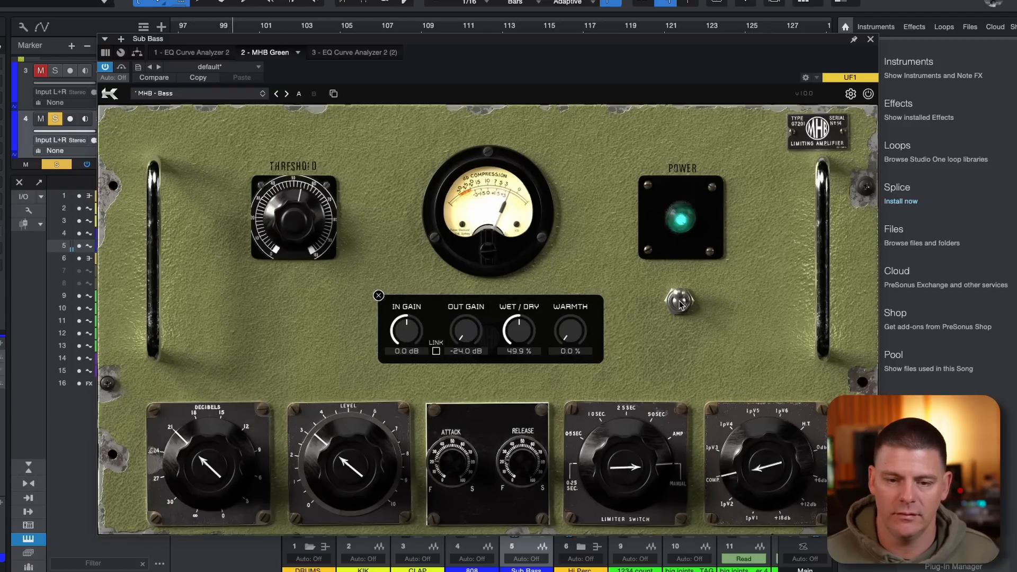
{"action": "left_click", "coordinate": [680, 303]}
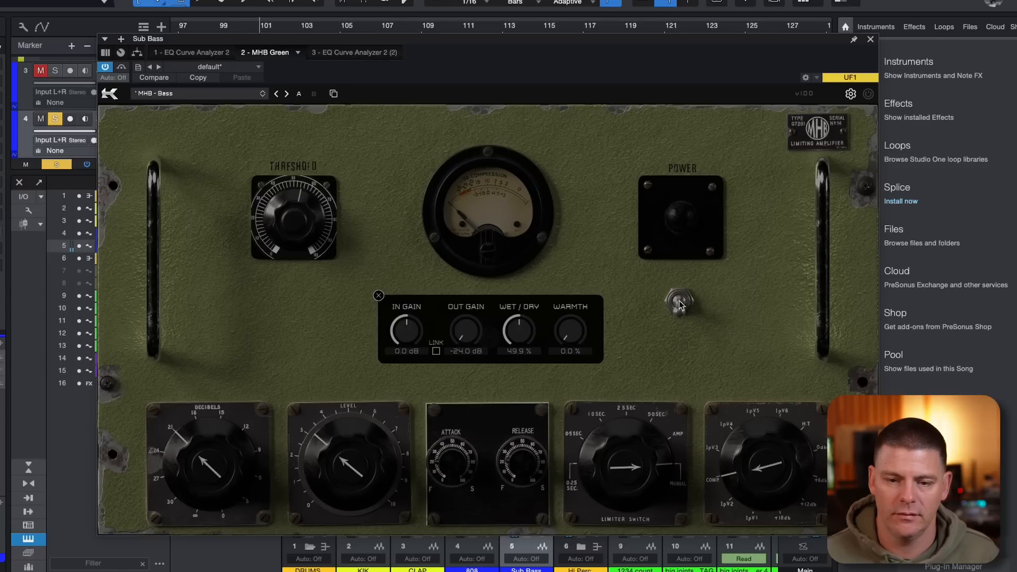
{"action": "left_click", "coordinate": [680, 303]}
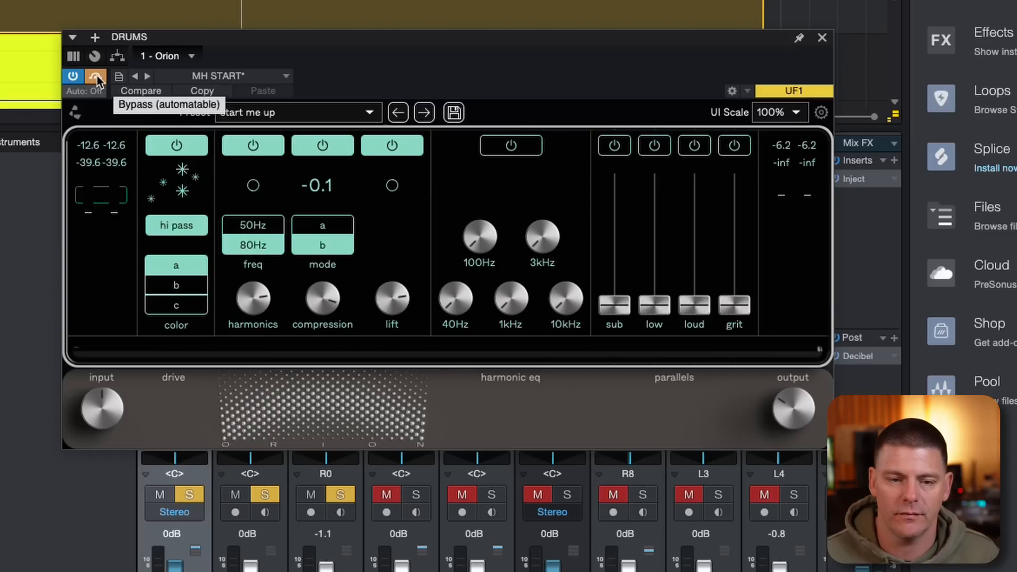
- Compare the drums with Orion active and bypassed, leaving Orion active
{"action": "left_click", "coordinate": [96, 78]}
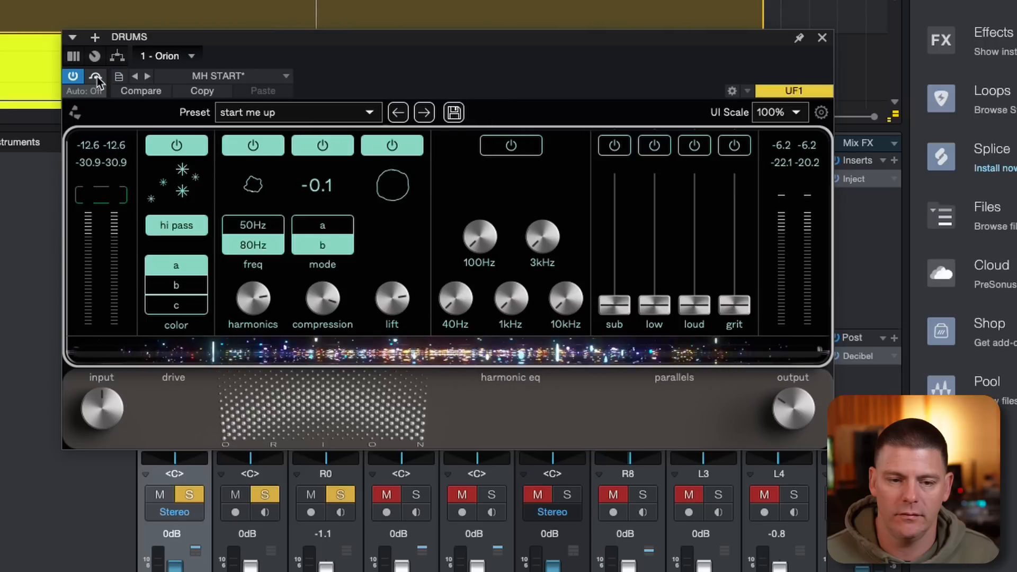
{"action": "left_click", "coordinate": [96, 78]}
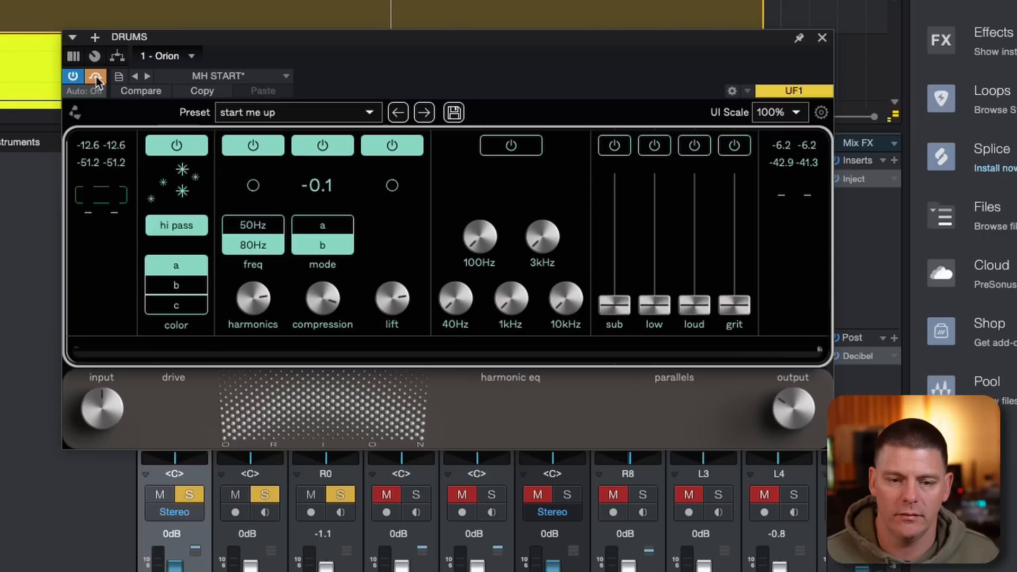
{"action": "left_click", "coordinate": [97, 78]}
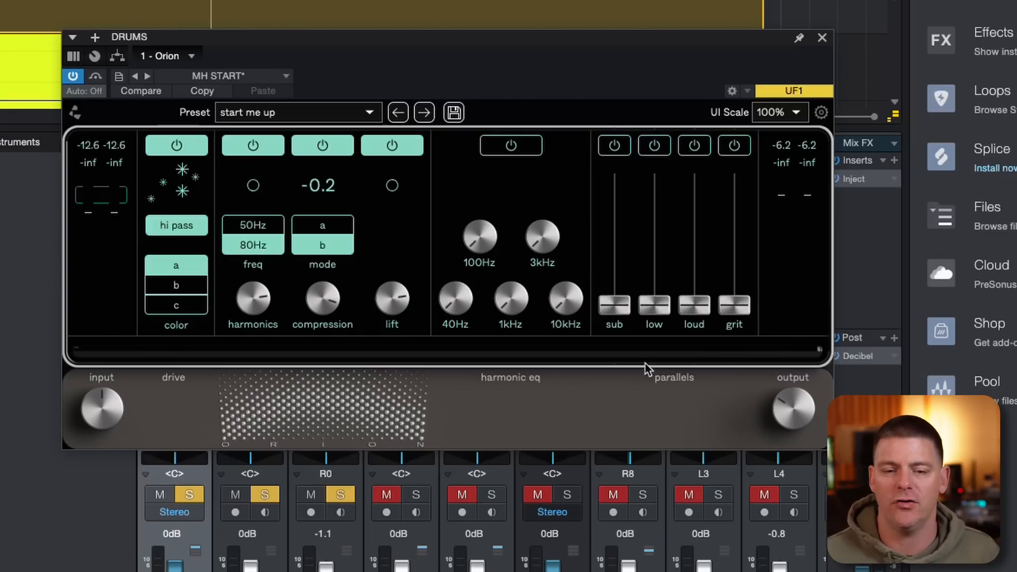
- Reload the MH START preset in Orion on the DRUMS channel
{"action": "mouse_move", "coordinate": [774, 412]}
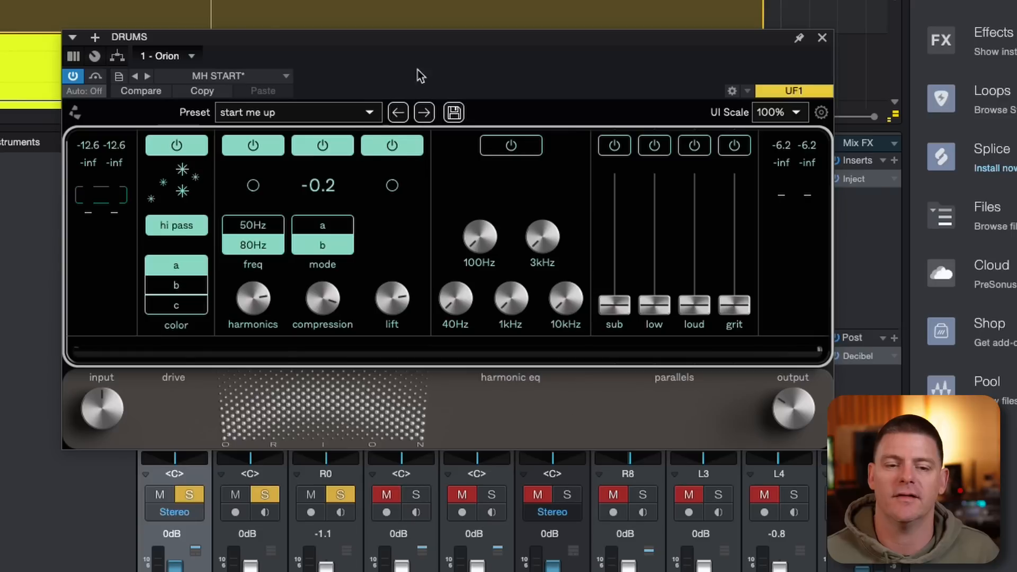
{"action": "left_click", "coordinate": [249, 75]}
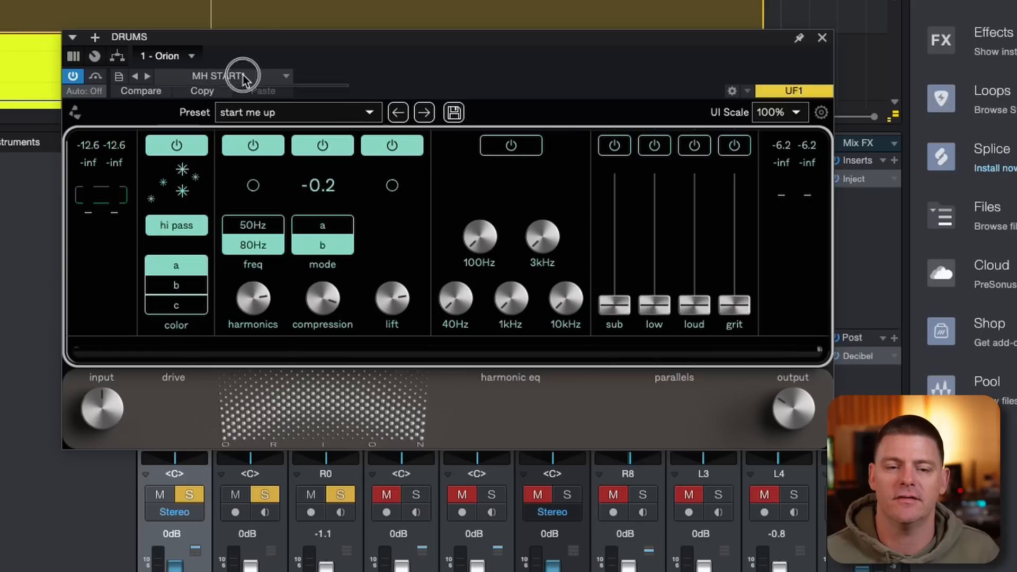
{"action": "left_click", "coordinate": [255, 94]}
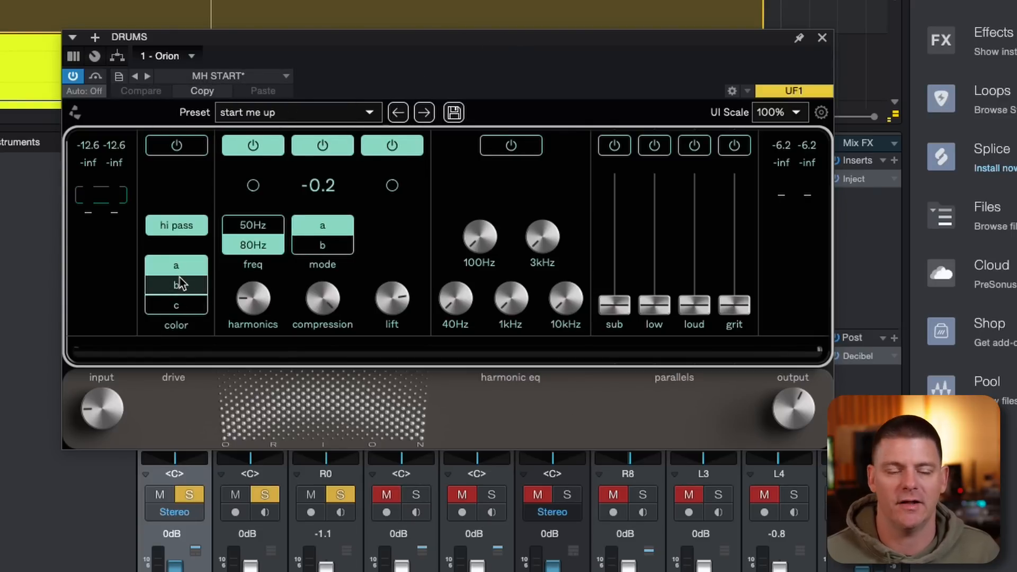
- Compare the MH START settings in Orion with the bypassed drum bus, leaving the plug-in active
{"action": "left_click", "coordinate": [95, 79]}
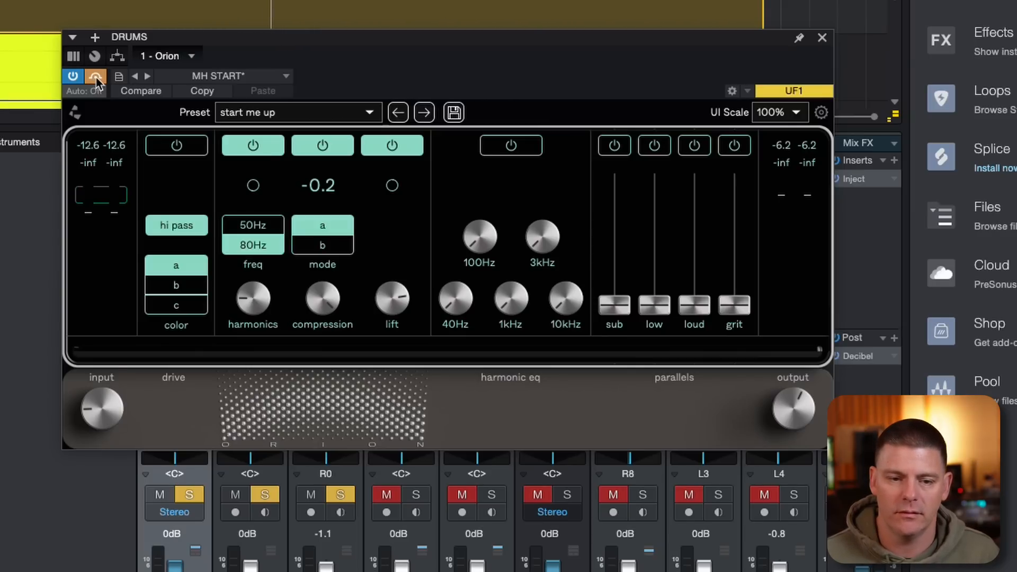
{"action": "left_click", "coordinate": [96, 79]}
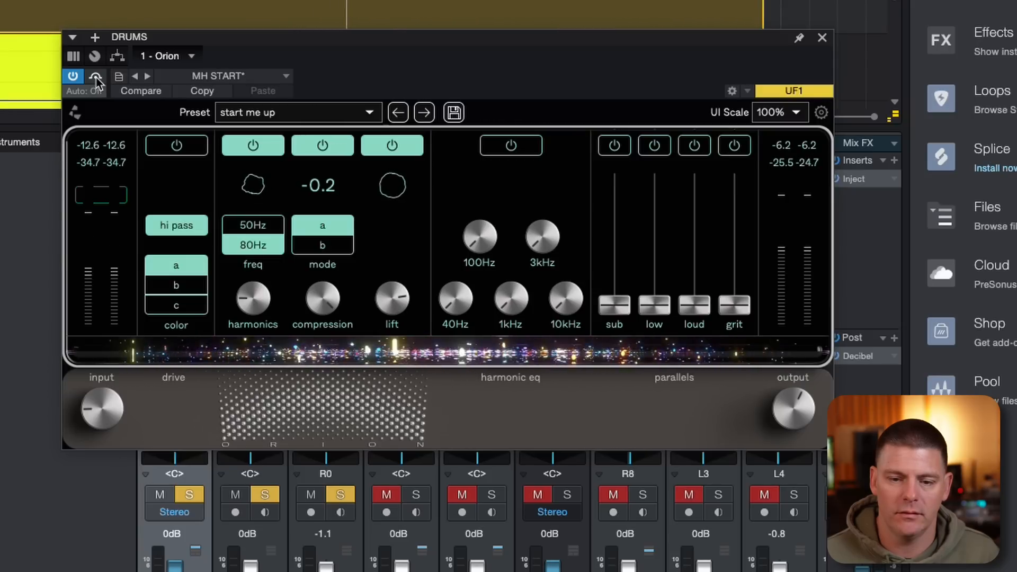
{"action": "left_click", "coordinate": [96, 80]}
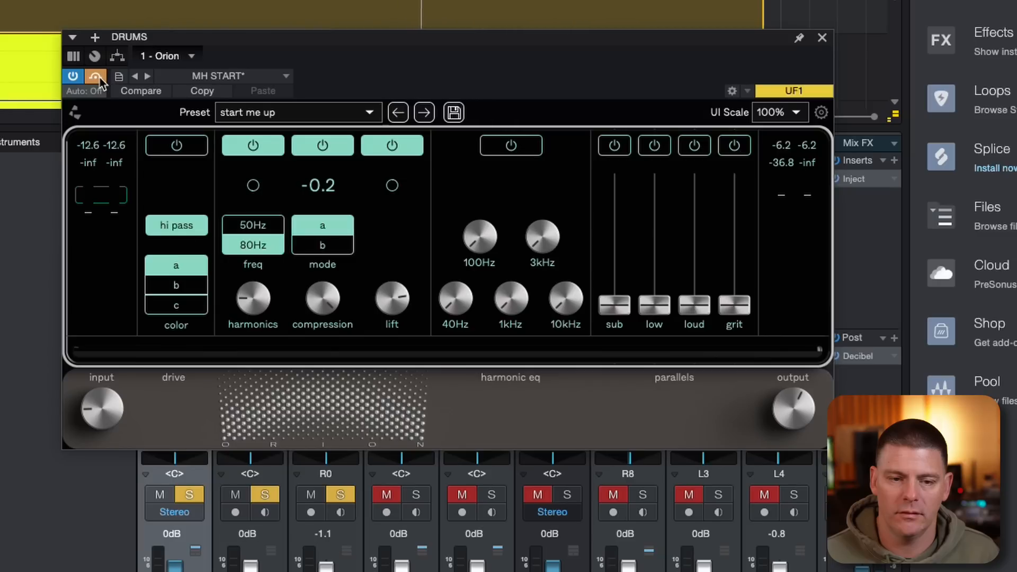
{"action": "left_click", "coordinate": [99, 77]}
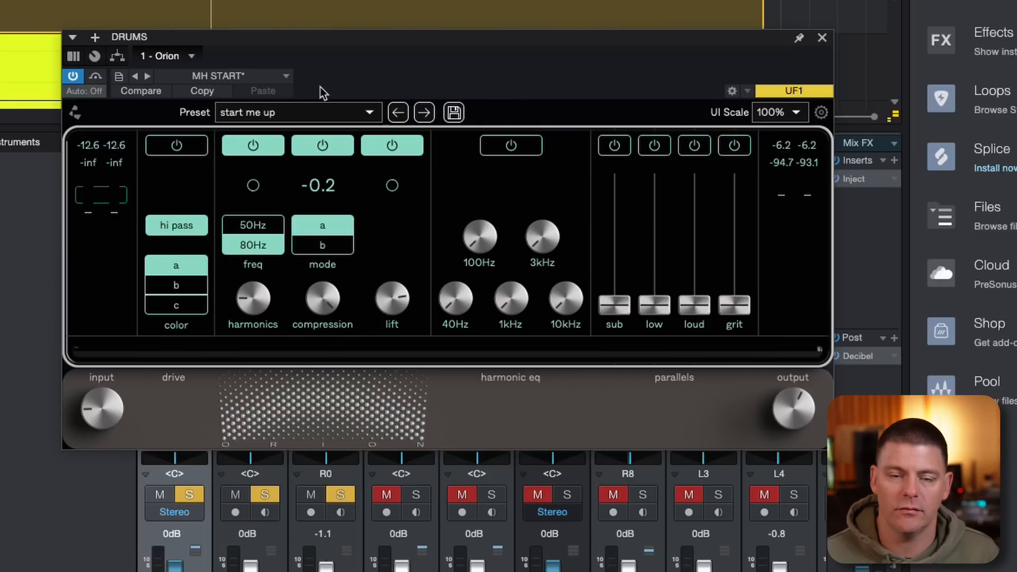
- Try 50Hz as Orion's harmonics frequency and return it to 80Hz
{"action": "mouse_move", "coordinate": [119, 398]}
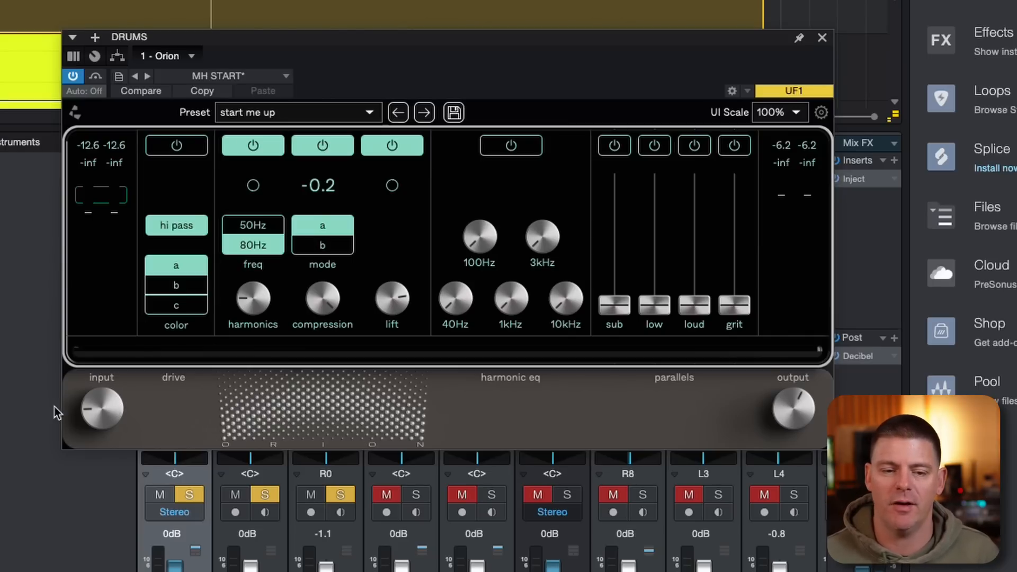
{"action": "mouse_move", "coordinate": [237, 306]}
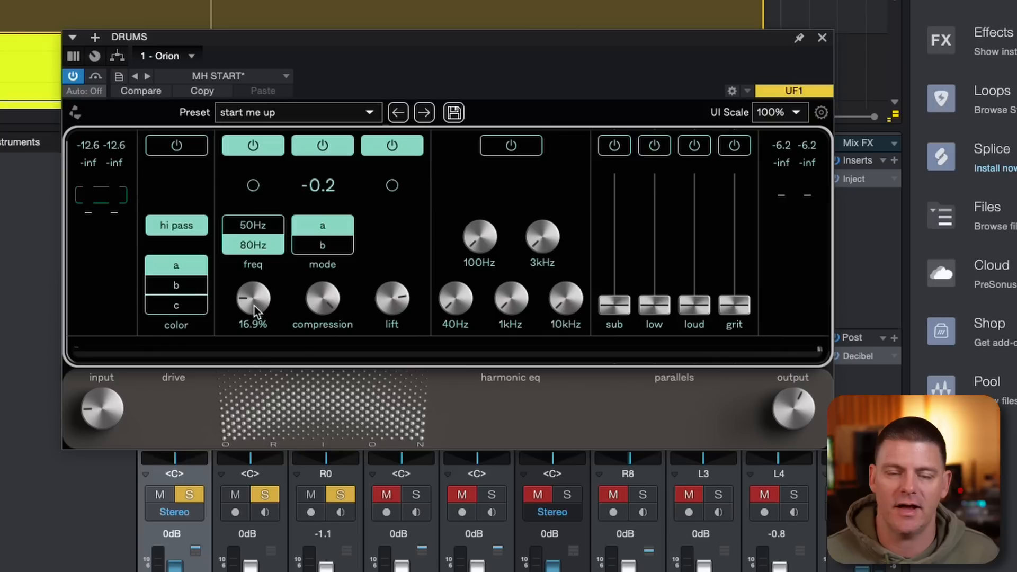
{"action": "left_click", "coordinate": [254, 225]}
{"action": "left_click", "coordinate": [261, 247]}
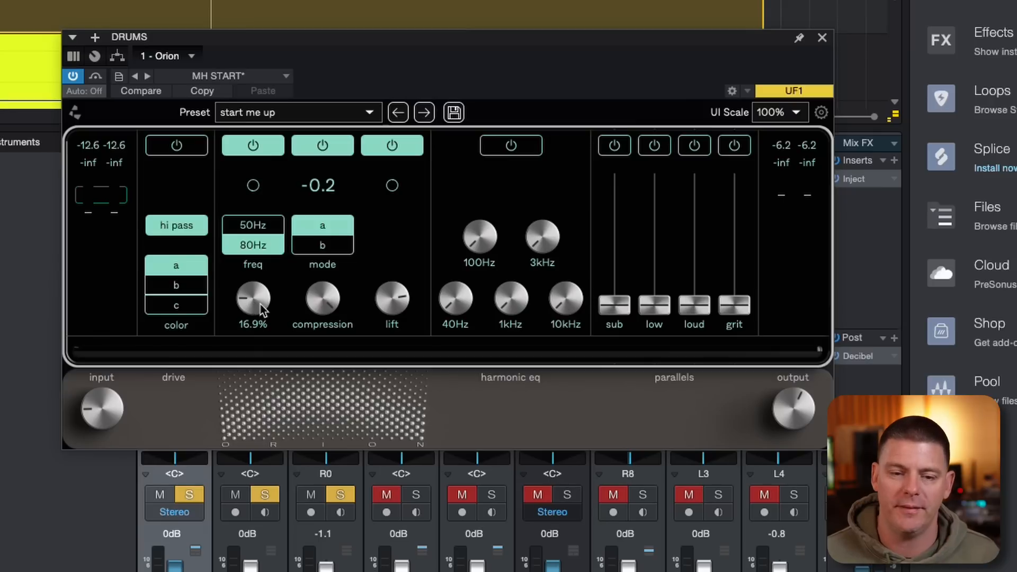
{"action": "mouse_move", "coordinate": [392, 304]}
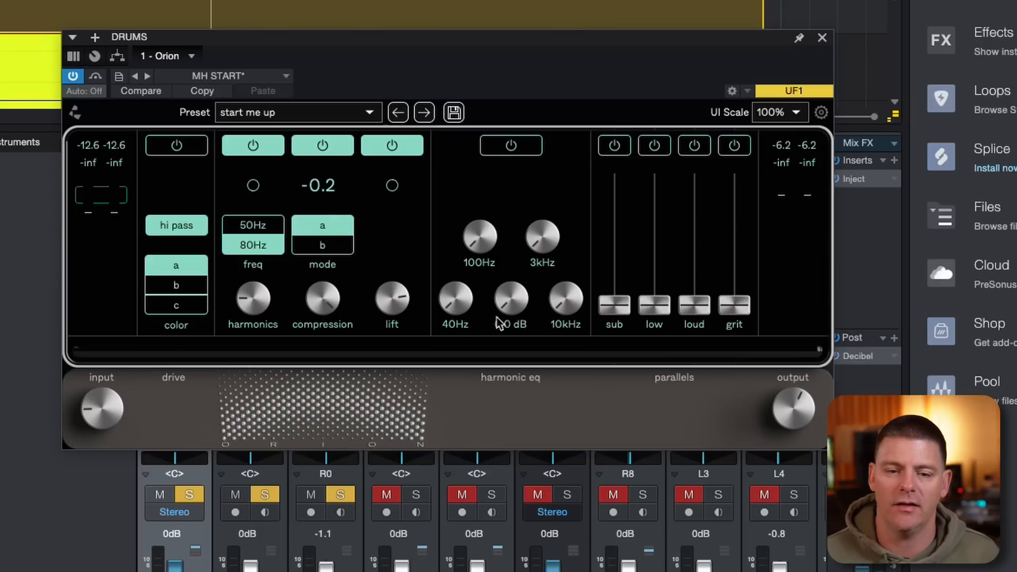
{"action": "mouse_move", "coordinate": [787, 373]}
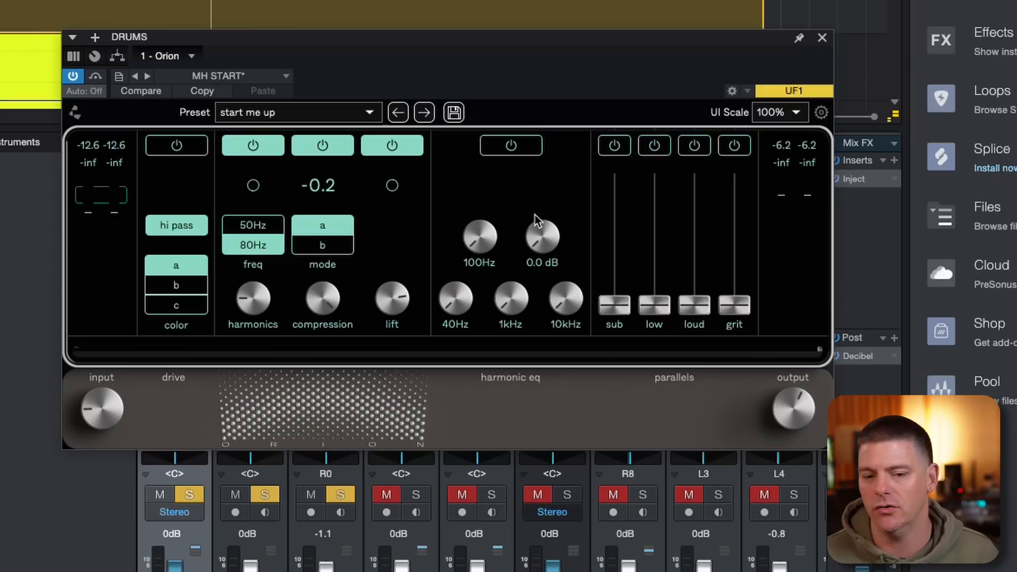
- Audition Orion's sub and low parallels one at a time, returning each fader to its minimum and switching each off
{"action": "mouse_move", "coordinate": [535, 239]}
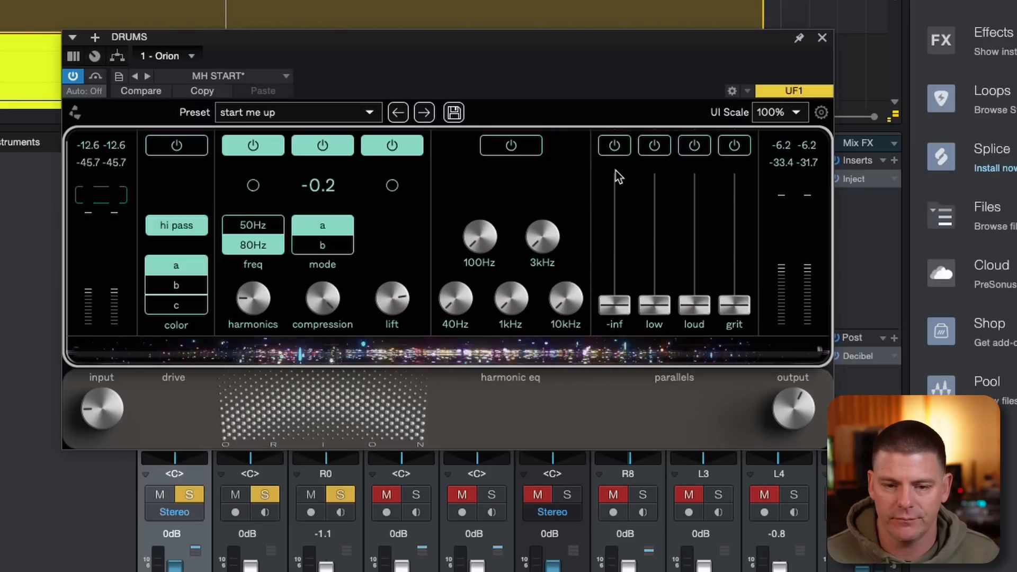
{"action": "left_click", "coordinate": [614, 145]}
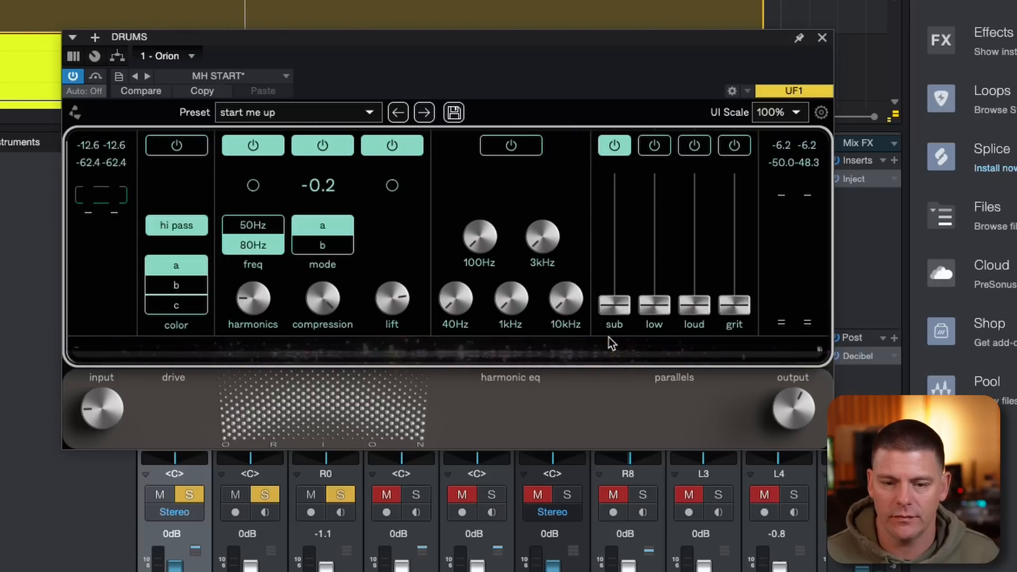
{"action": "left_click_drag", "start_coordinate": [613, 306], "coordinate": [615, 442]}
{"action": "left_click", "coordinate": [628, 149]}
{"action": "left_click", "coordinate": [652, 148]}
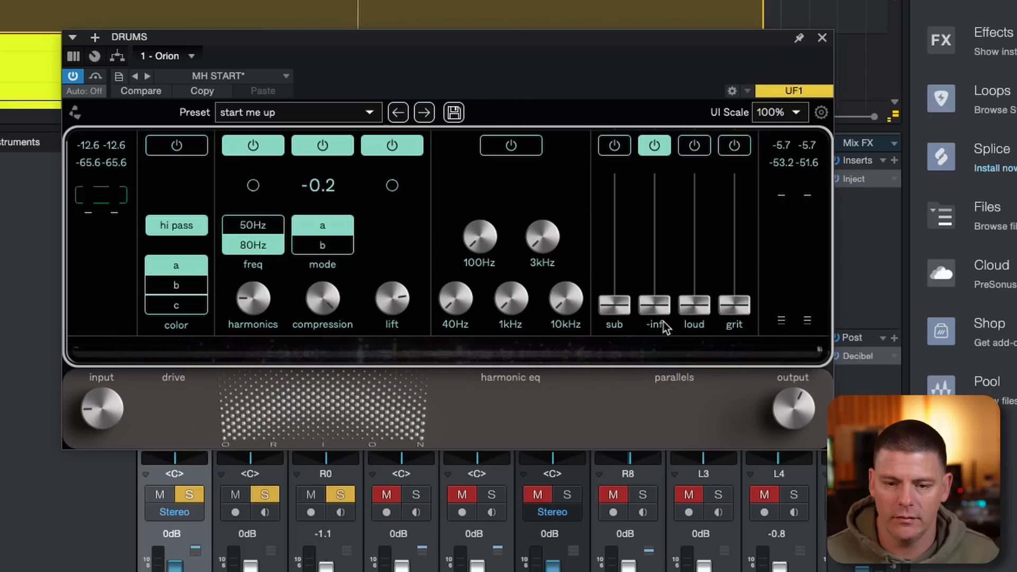
{"action": "left_click_drag", "start_coordinate": [655, 306], "coordinate": [659, 408]}
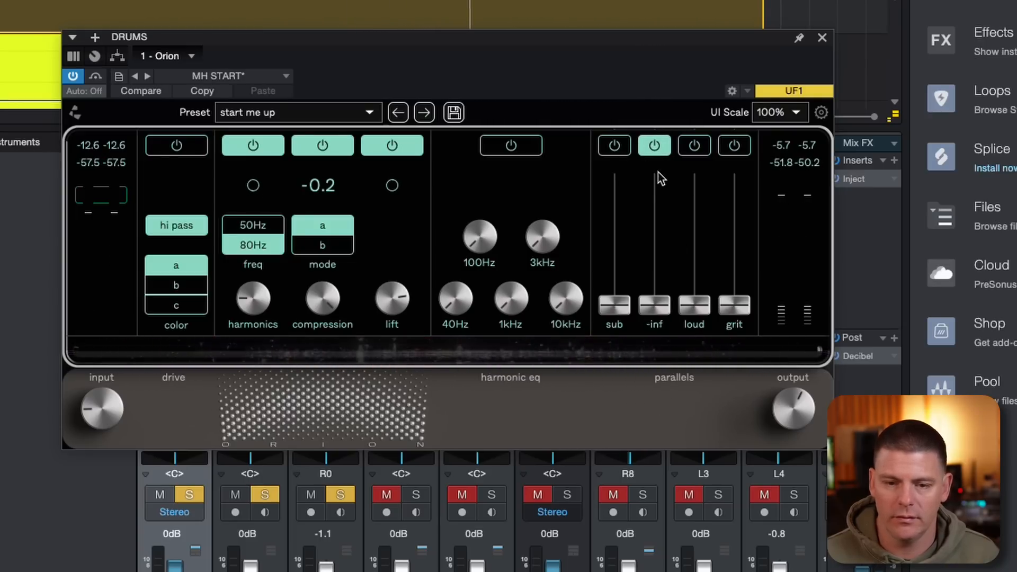
{"action": "left_click", "coordinate": [655, 145]}
- Audition Orion's loud parallel at 3.3 and grit at 6.0, switching both off and pulling their faders down to minimum
{"action": "left_click_drag", "start_coordinate": [694, 314], "coordinate": [695, 192]}
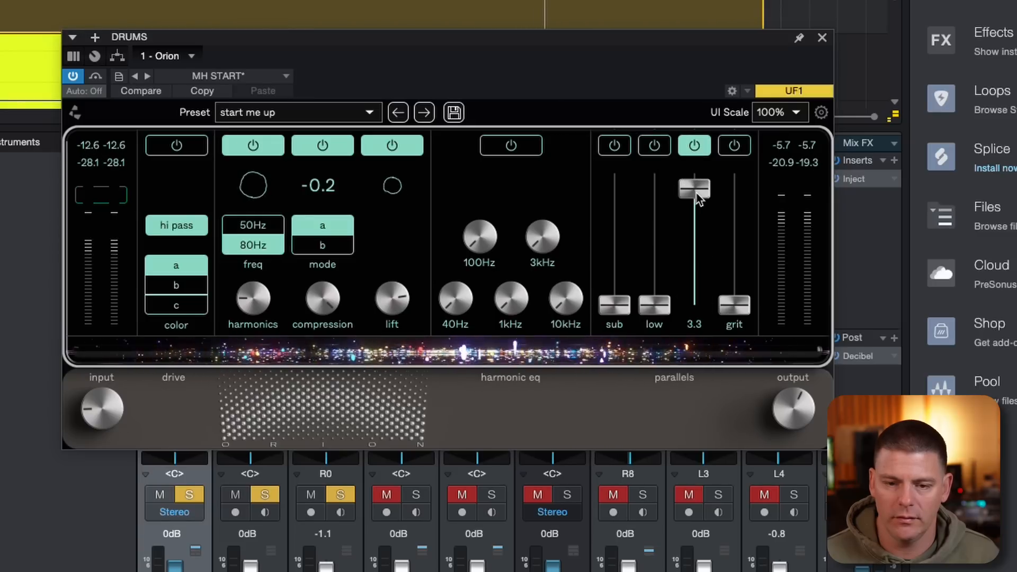
{"action": "left_click", "coordinate": [693, 145]}
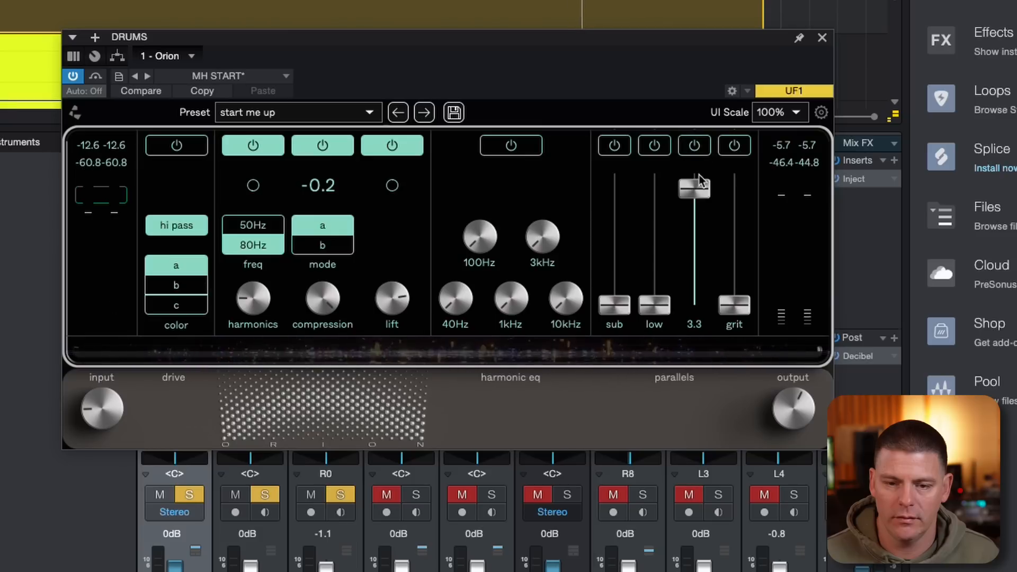
{"action": "left_click", "coordinate": [733, 149]}
{"action": "left_click_drag", "start_coordinate": [734, 304], "coordinate": [710, 127]}
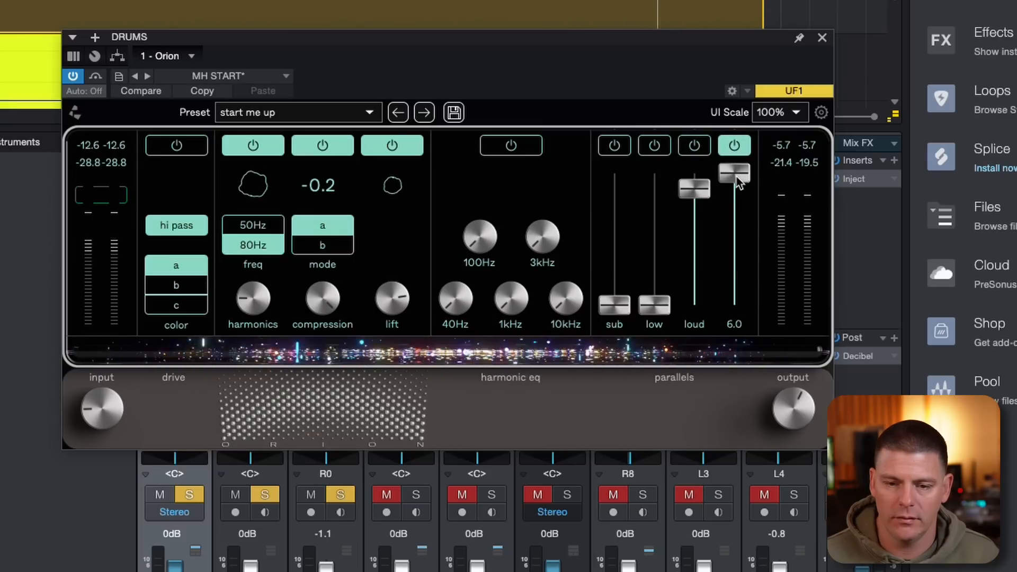
{"action": "key", "text": "space"}
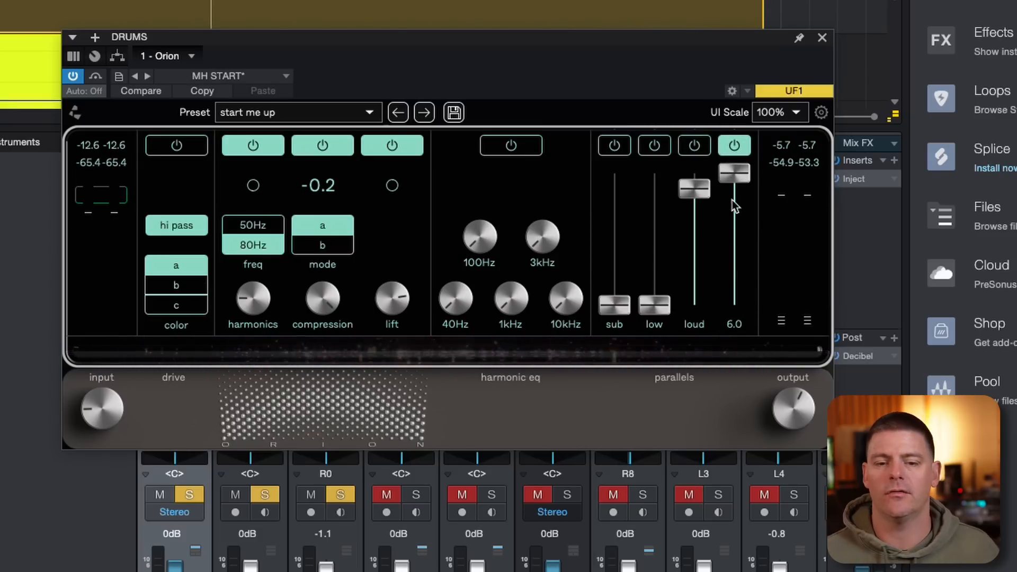
{"action": "left_click_drag", "start_coordinate": [734, 198], "coordinate": [690, 449]}
{"action": "left_click", "coordinate": [734, 145]}
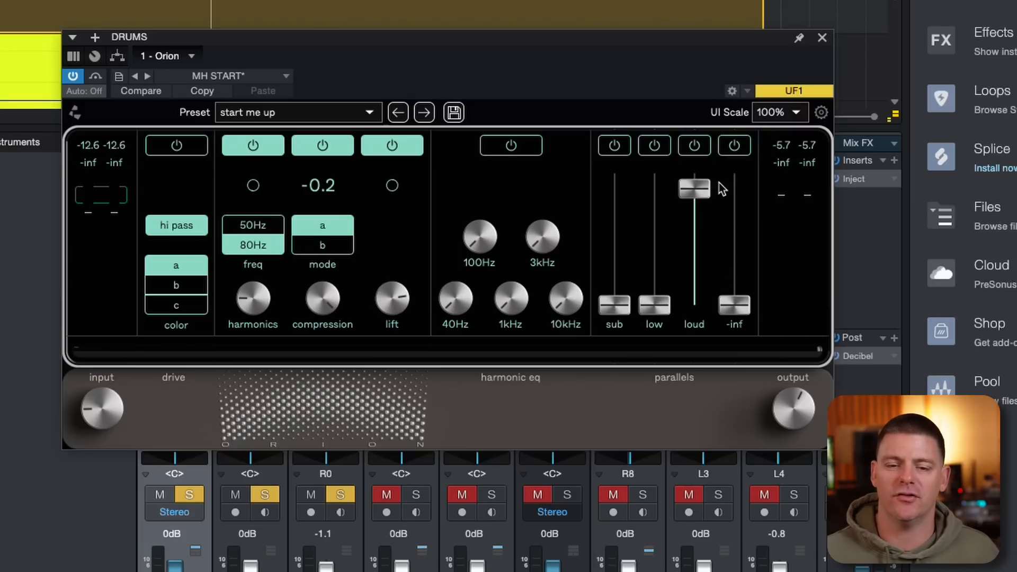
{"action": "left_click_drag", "start_coordinate": [694, 188], "coordinate": [670, 448]}
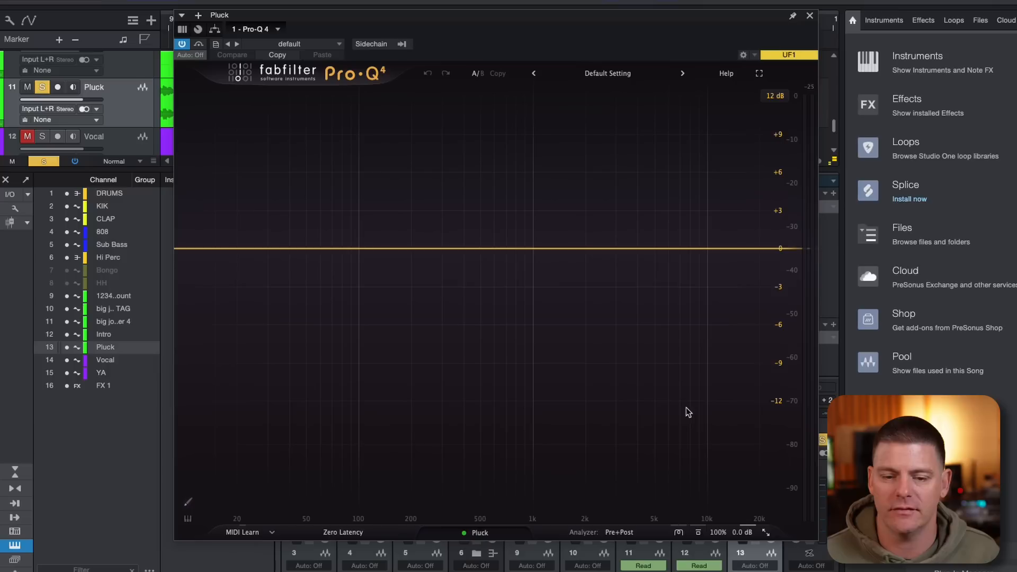
- Play the song and pull down the spectrum peaks at 1.2 kHz and 4.5 kHz in Pro-Q 4 on the Pluck channel
{"action": "left_click_drag", "start_coordinate": [690, 15], "coordinate": [637, 4]}
{"action": "key", "text": "space"}
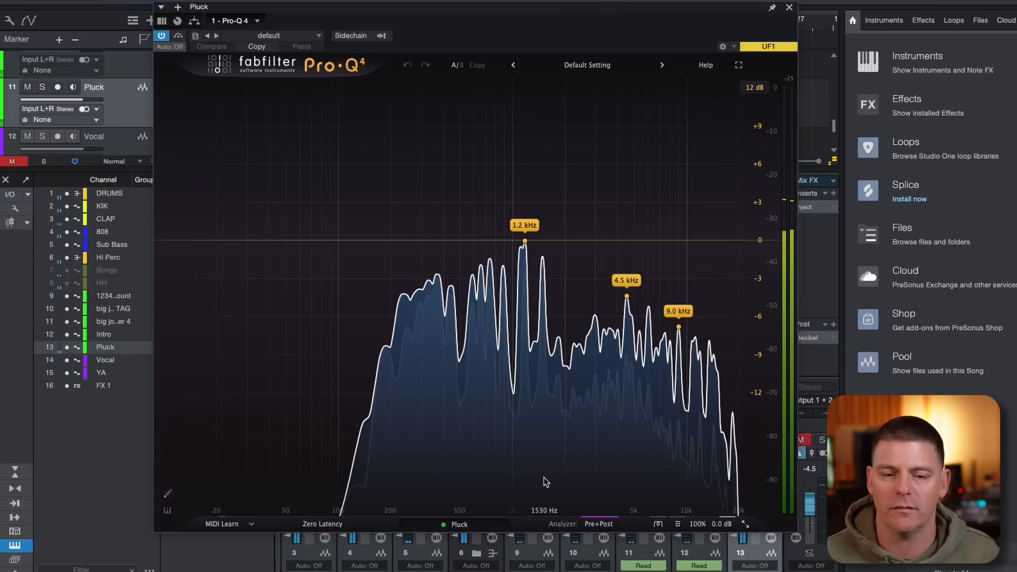
{"action": "left_click", "coordinate": [524, 239]}
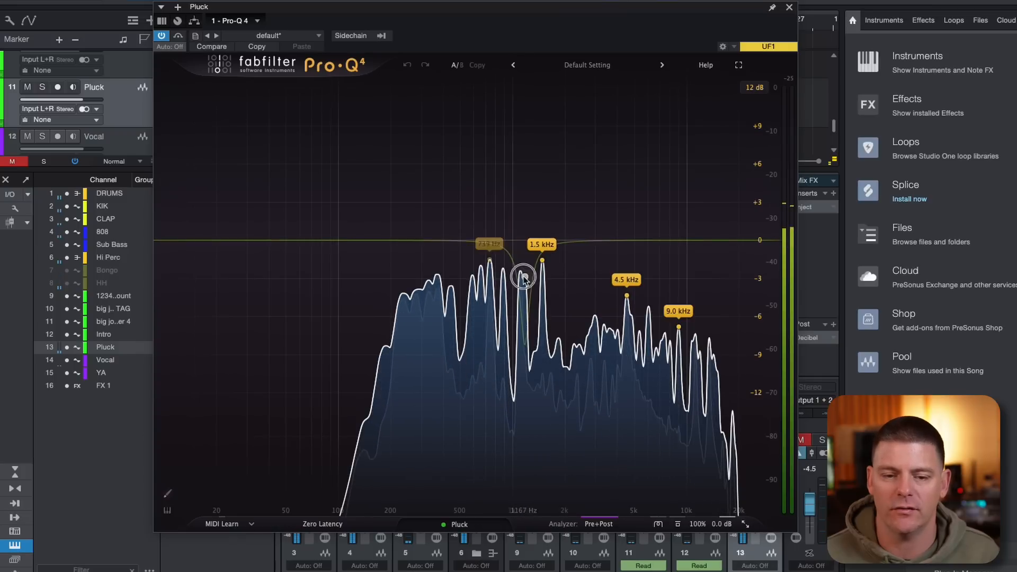
{"action": "left_click", "coordinate": [627, 294]}
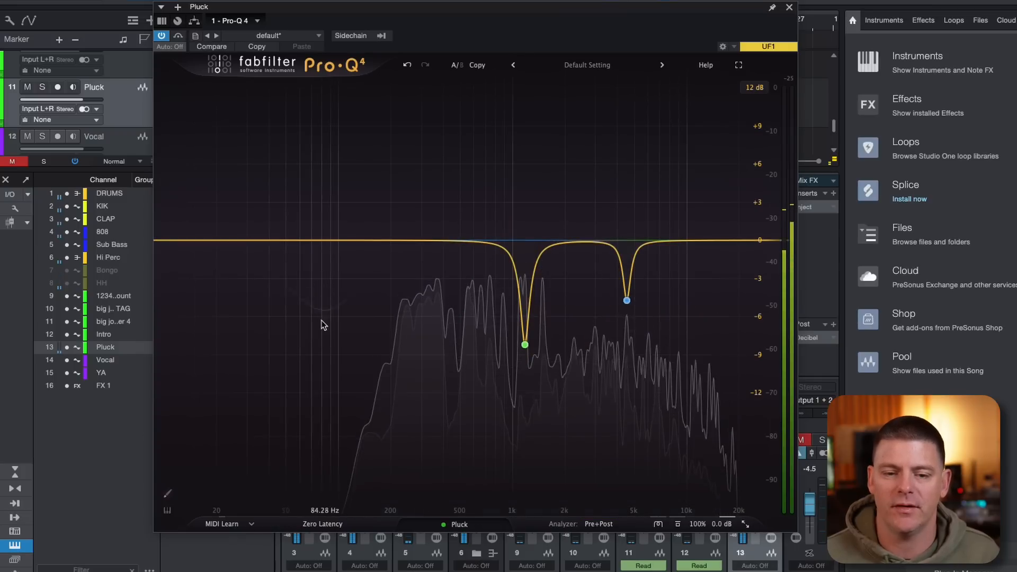
- Stop playback and reset the gain of both Pro-Q 4 bands to 0 dB
{"action": "left_click_drag", "start_coordinate": [302, 335], "coordinate": [707, 222]}
{"action": "key", "text": "space"}
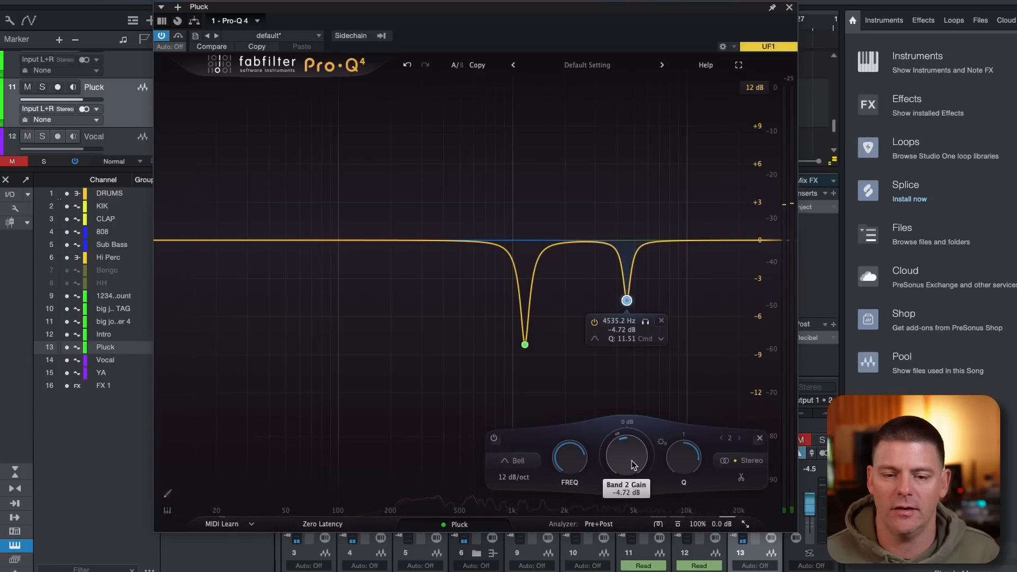
{"action": "right_click", "coordinate": [631, 464]}
{"action": "key", "text": "Escape"}
{"action": "double_click", "coordinate": [630, 460]}
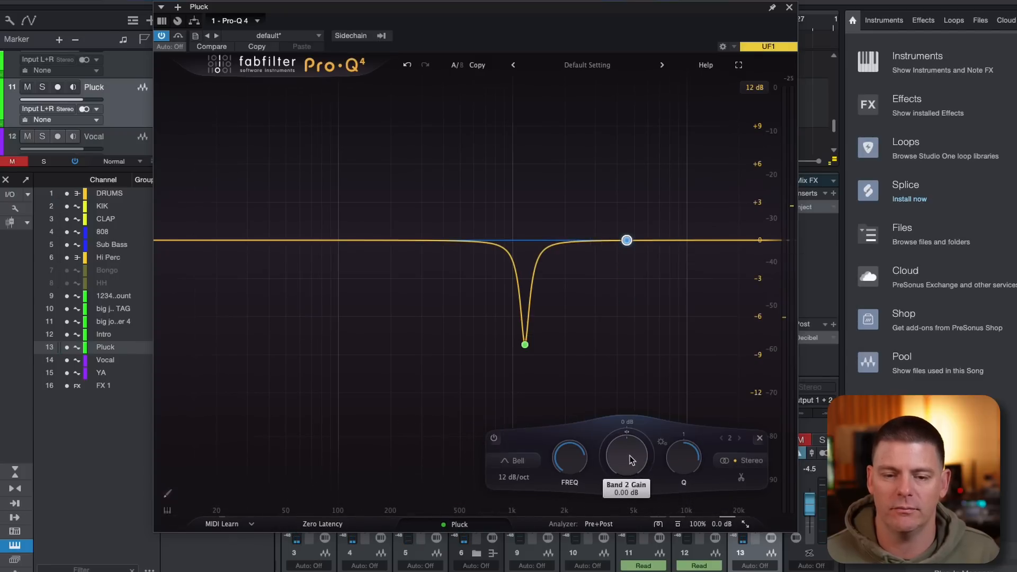
{"action": "left_click_drag", "start_coordinate": [411, 357], "coordinate": [615, 305]}
{"action": "double_click", "coordinate": [540, 458]}
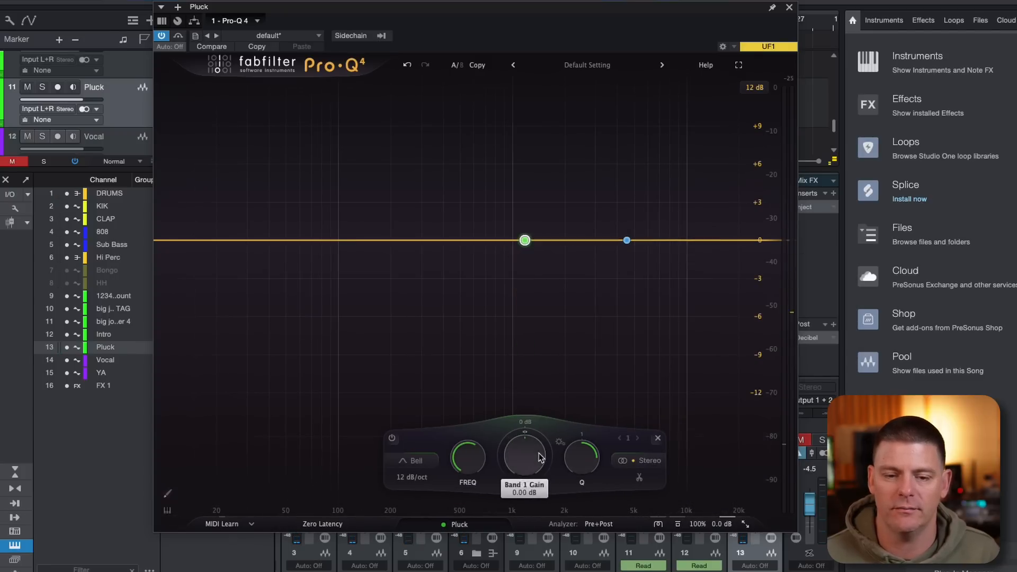
- Select both Pro-Q 4 bands together and make them spectral
{"action": "left_click", "coordinate": [646, 265]}
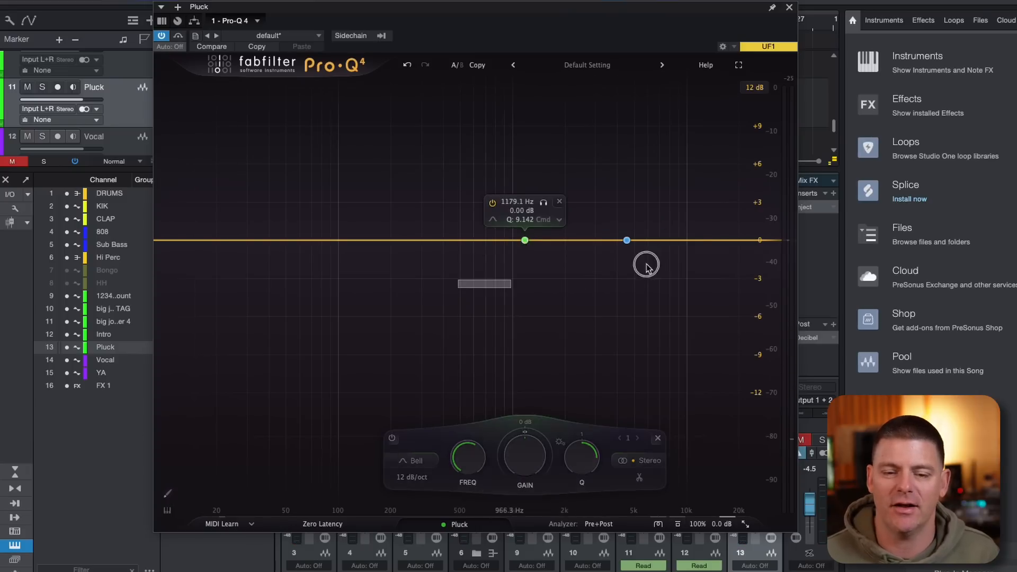
{"action": "right_click", "coordinate": [628, 242]}
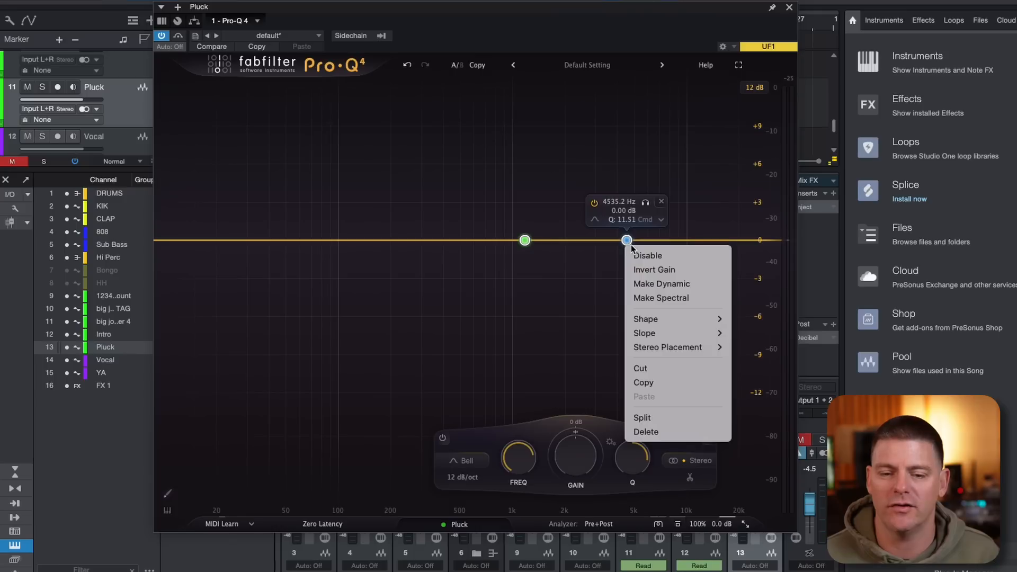
{"action": "left_click", "coordinate": [645, 298]}
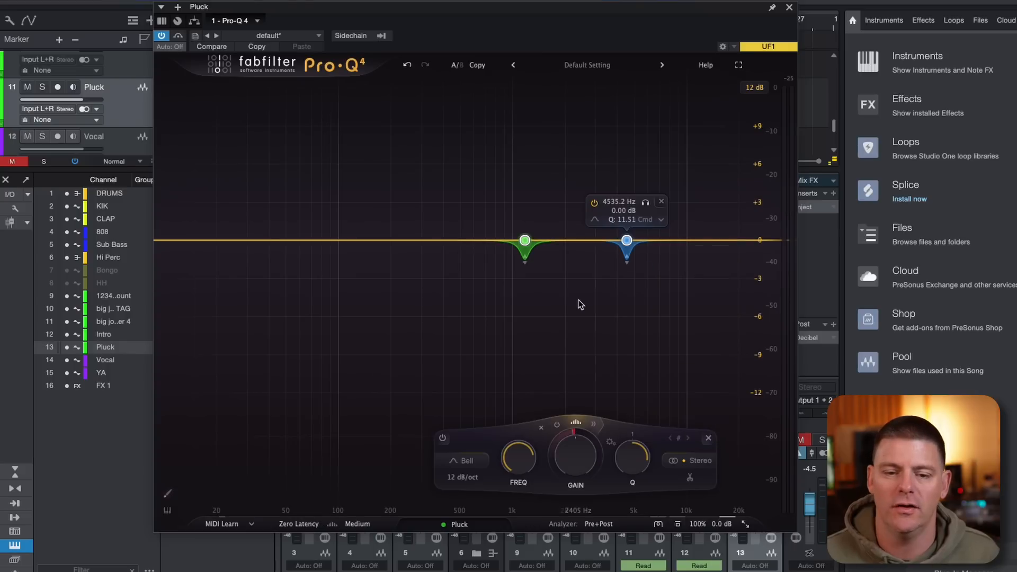
- Deepen both spectral bands to about -3.5 dB, widen the 1.2 kHz band to Q 2.935 along with the other, and listen
{"action": "left_click_drag", "start_coordinate": [524, 260], "coordinate": [522, 288]}
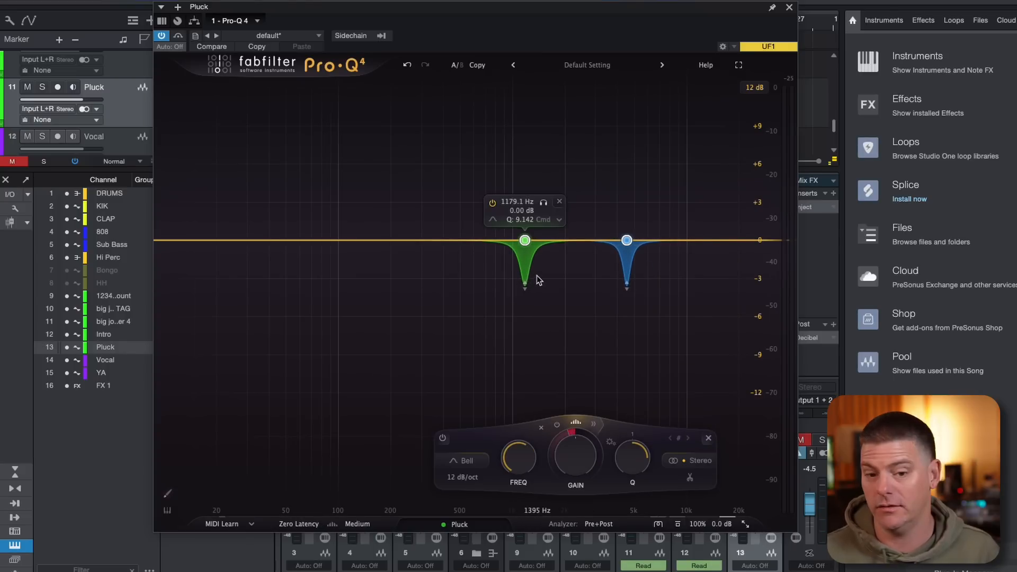
{"action": "scroll", "coordinate": [524, 263], "scroll_direction": "down", "scroll_amount": 10}
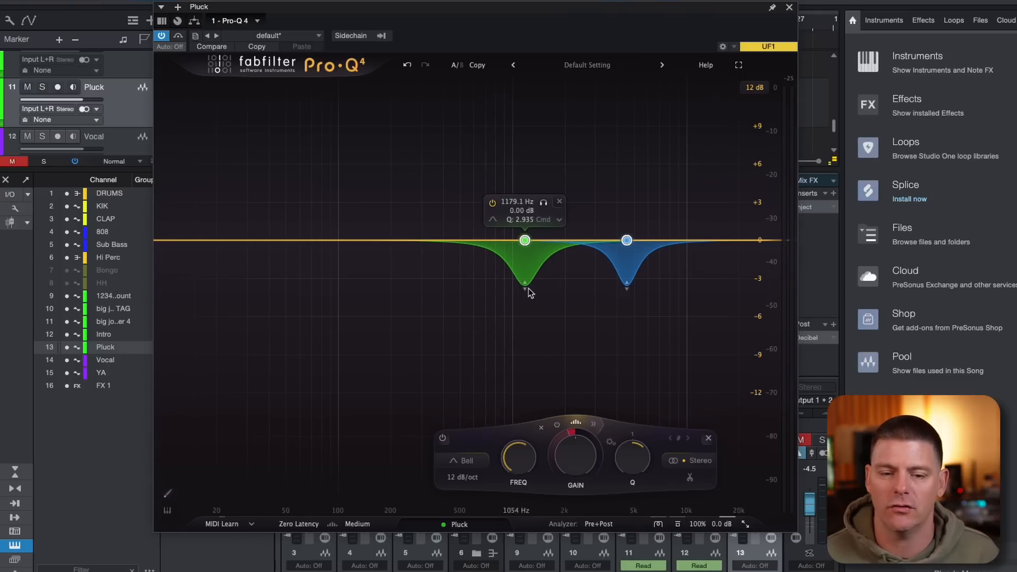
{"action": "key", "text": "space"}
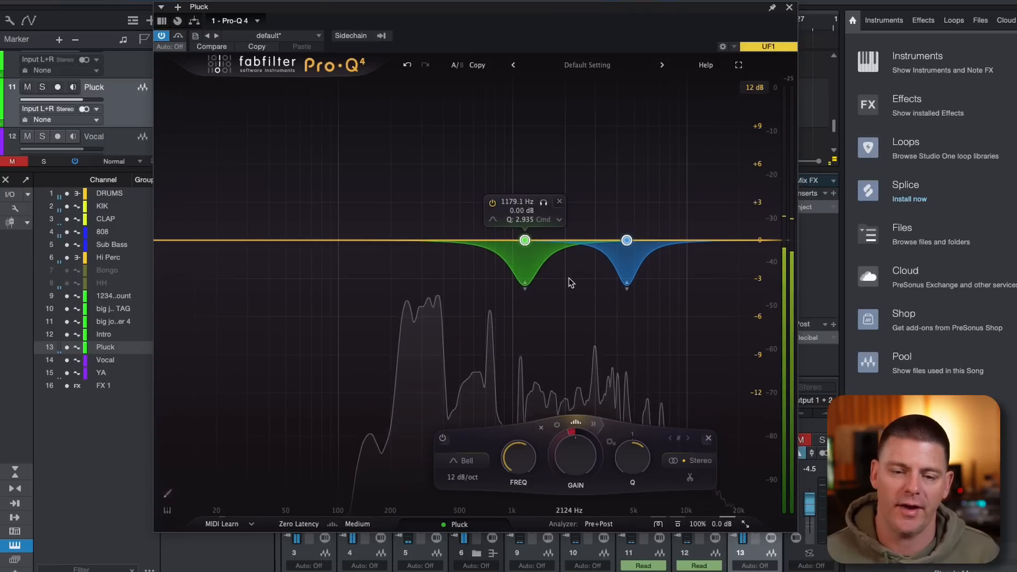
{"action": "key", "text": "space"}
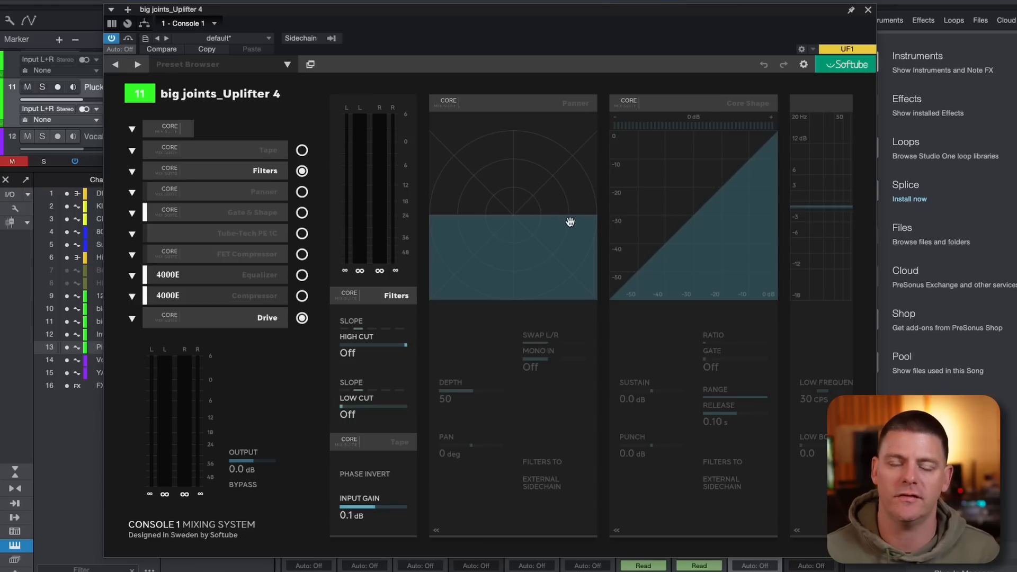
- In the Filters section, set the high cut to 3383 Hz and the low cut to 244 Hz, readjusting the low cut slightly
{"action": "left_click", "coordinate": [254, 239]}
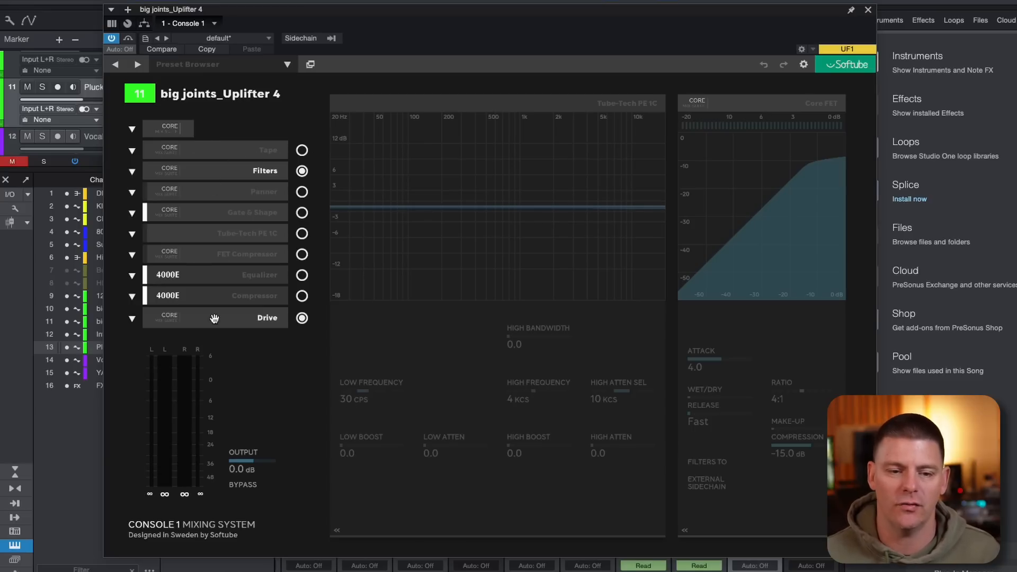
{"action": "left_click", "coordinate": [246, 277]}
{"action": "left_click", "coordinate": [265, 170]}
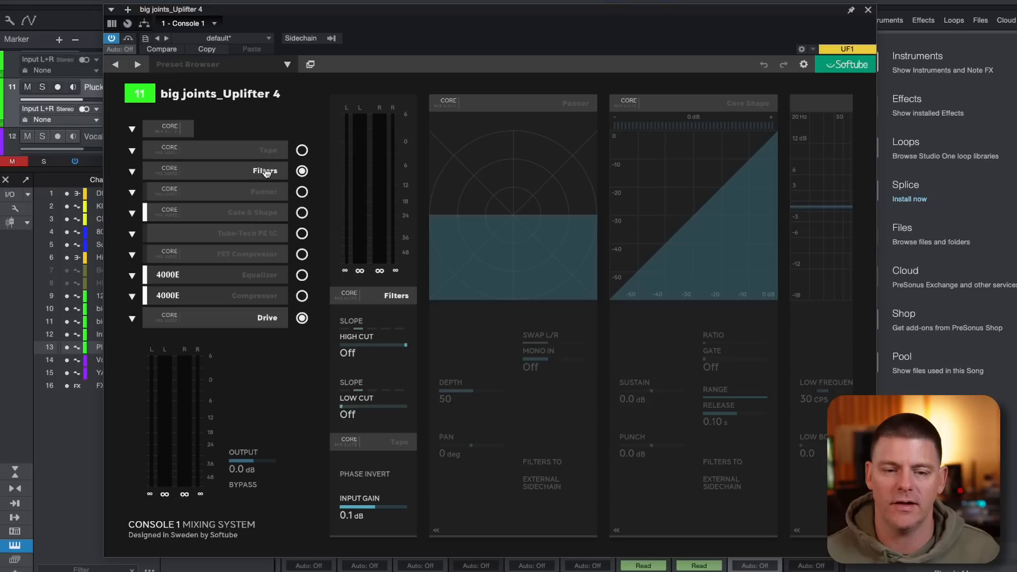
{"action": "left_click_drag", "start_coordinate": [359, 418], "coordinate": [387, 408]}
{"action": "mouse_move", "coordinate": [375, 345]}
{"action": "left_mouse_down"}
{"action": "mouse_move", "coordinate": [397, 345]}
{"action": "mouse_move", "coordinate": [380, 347]}
{"action": "left_mouse_up"}
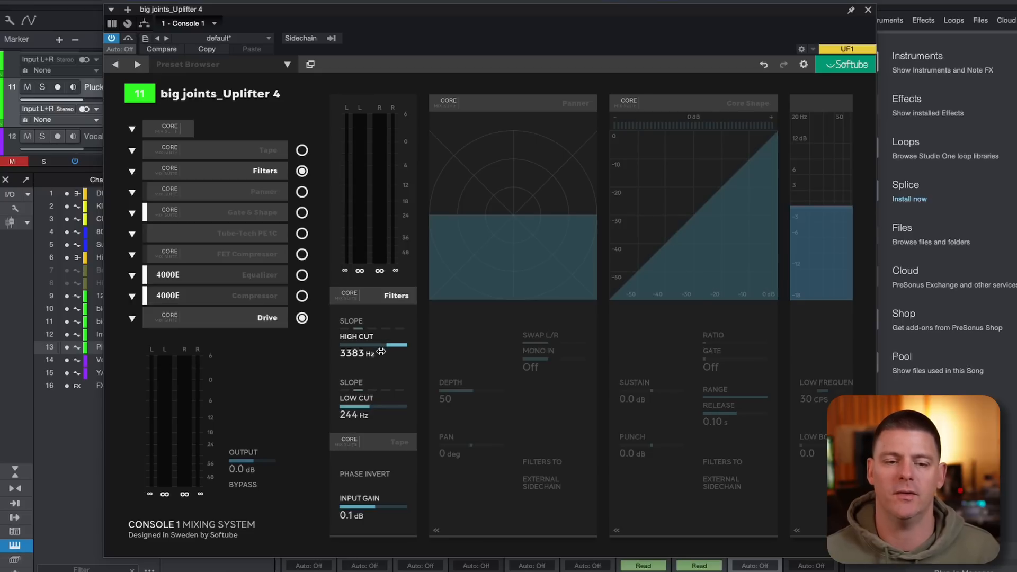
{"action": "left_click_drag", "start_coordinate": [357, 408], "coordinate": [326, 406]}
- Boost the 4000E Equalizer's high band by 5.7 dB at 9.0 kHz
{"action": "left_click", "coordinate": [238, 257]}
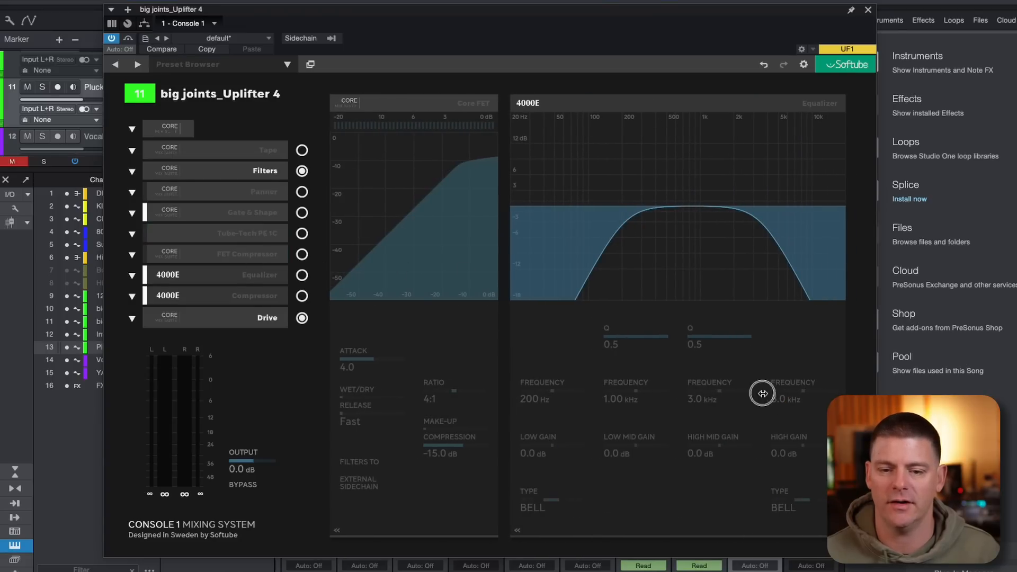
{"action": "left_click_drag", "start_coordinate": [763, 394], "coordinate": [819, 392]}
{"action": "left_click_drag", "start_coordinate": [819, 391], "coordinate": [806, 390]}
{"action": "left_click_drag", "start_coordinate": [806, 448], "coordinate": [805, 446]}
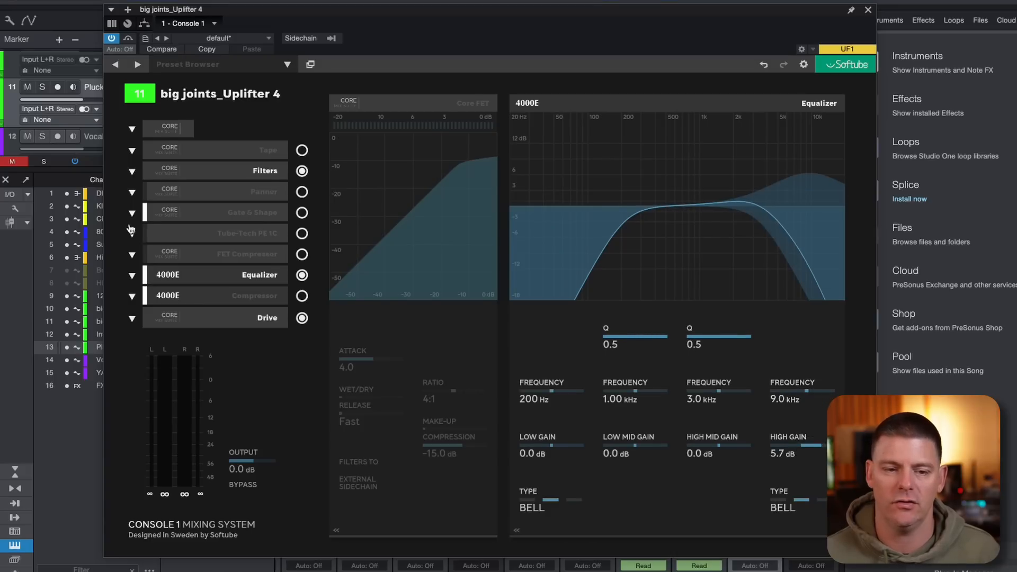
- Set the Tube-Tech PE 1C to high attenuation 3.1 at 5 KCS and high boost 7.2 at 12 KCS with bandwidth 6.5
{"action": "left_click", "coordinate": [266, 245]}
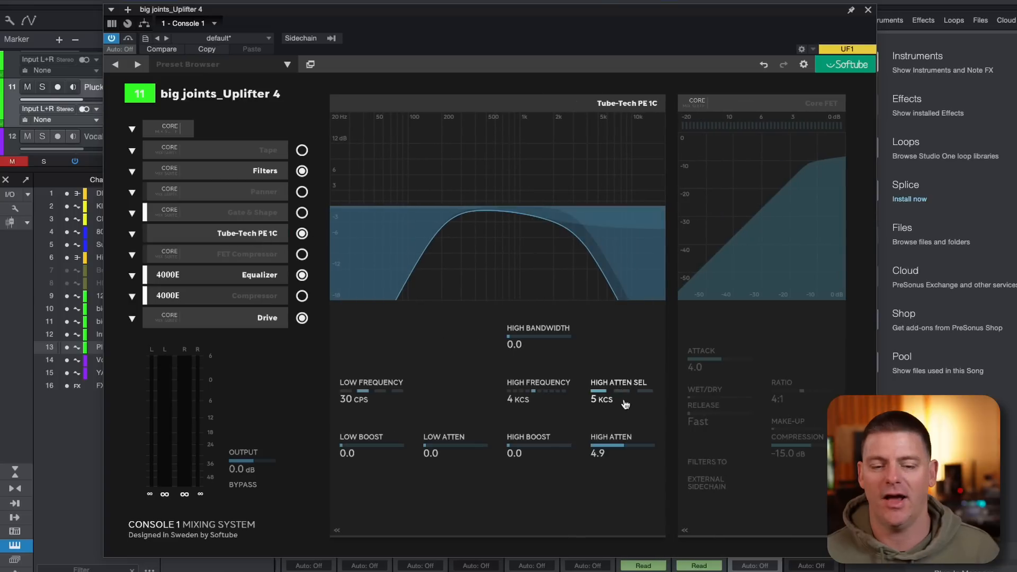
{"action": "mouse_move", "coordinate": [608, 443]}
{"action": "left_mouse_down"}
{"action": "mouse_move", "coordinate": [597, 443]}
{"action": "mouse_move", "coordinate": [611, 447]}
{"action": "left_mouse_up"}
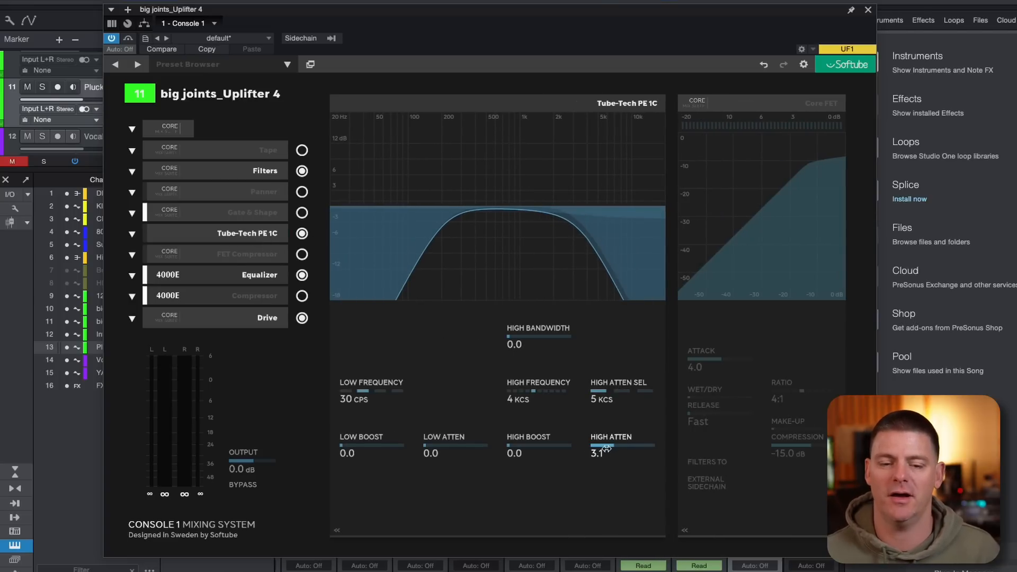
{"action": "left_click_drag", "start_coordinate": [513, 451], "coordinate": [519, 445]}
{"action": "left_click_drag", "start_coordinate": [548, 335], "coordinate": [549, 328]}
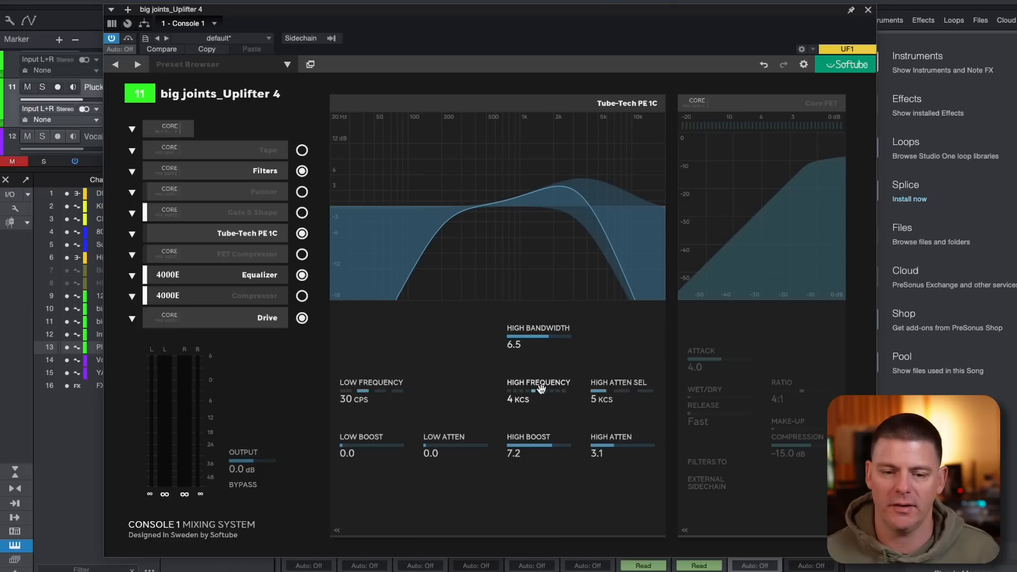
{"action": "left_click_drag", "start_coordinate": [543, 391], "coordinate": [557, 392]}
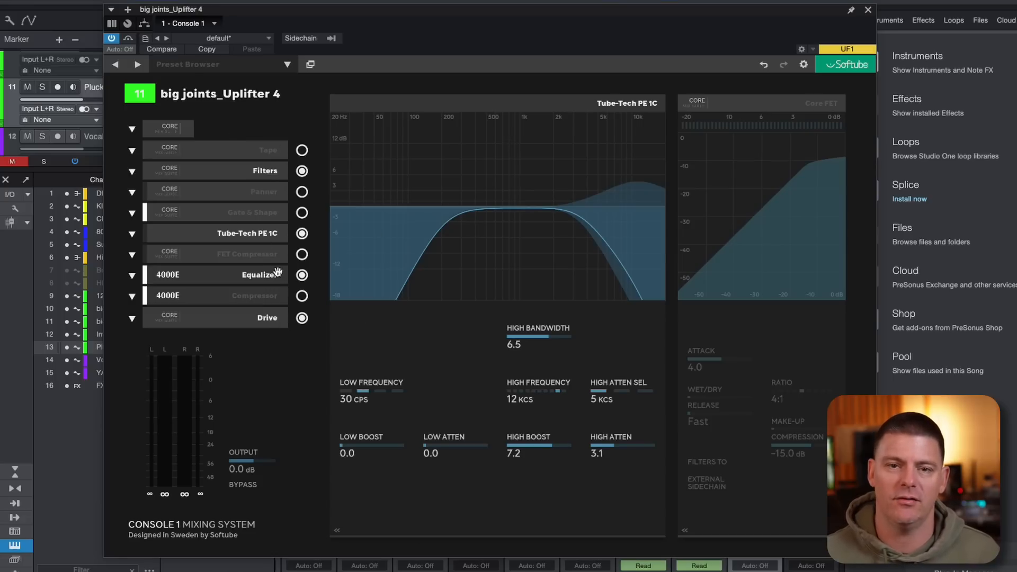
{"action": "left_click", "coordinate": [269, 297]}
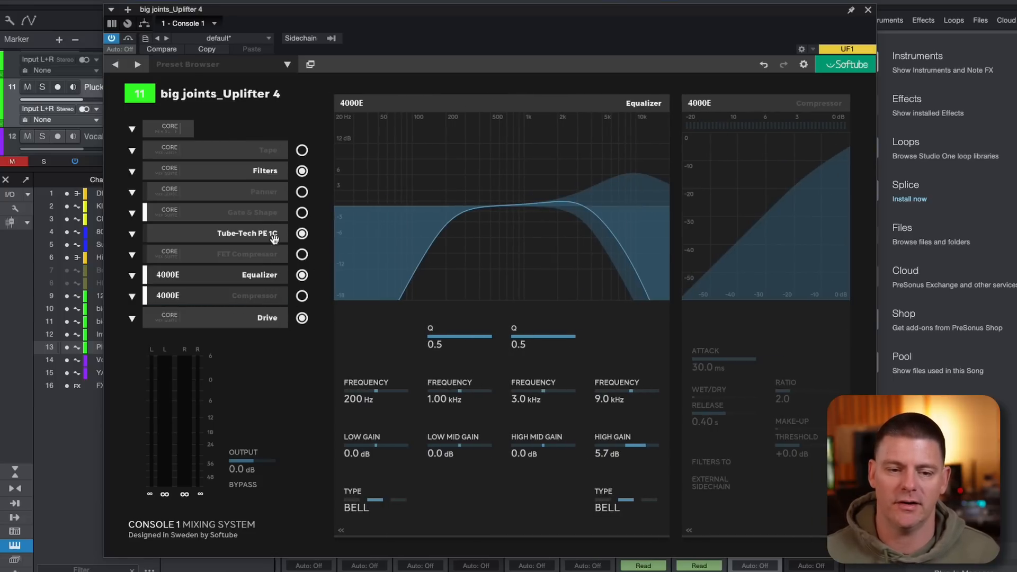